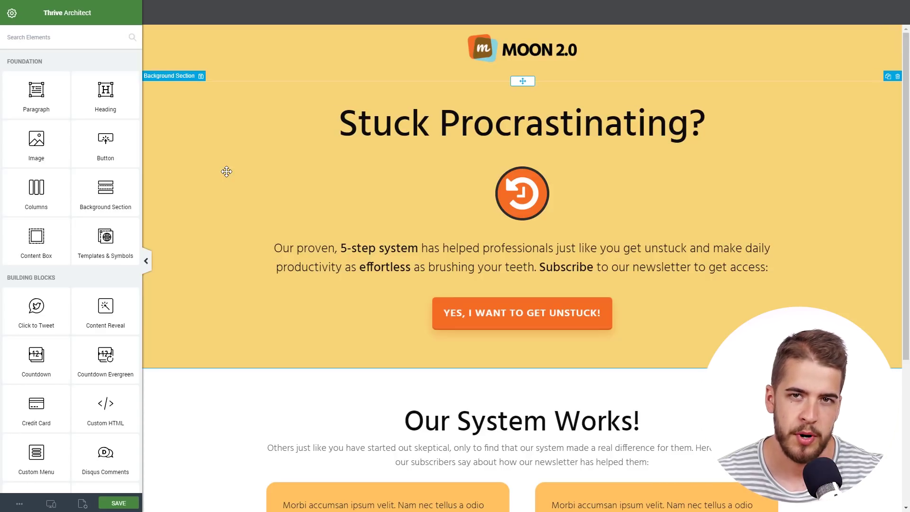
- Examine the colors used across the landing page, from the header and main section down to the testimonials and footer
{"action": "scroll", "coordinate": [260, 172], "scroll_direction": "down", "scroll_amount": 5}
{"action": "scroll", "coordinate": [266, 172], "scroll_direction": "up", "scroll_amount": 5}
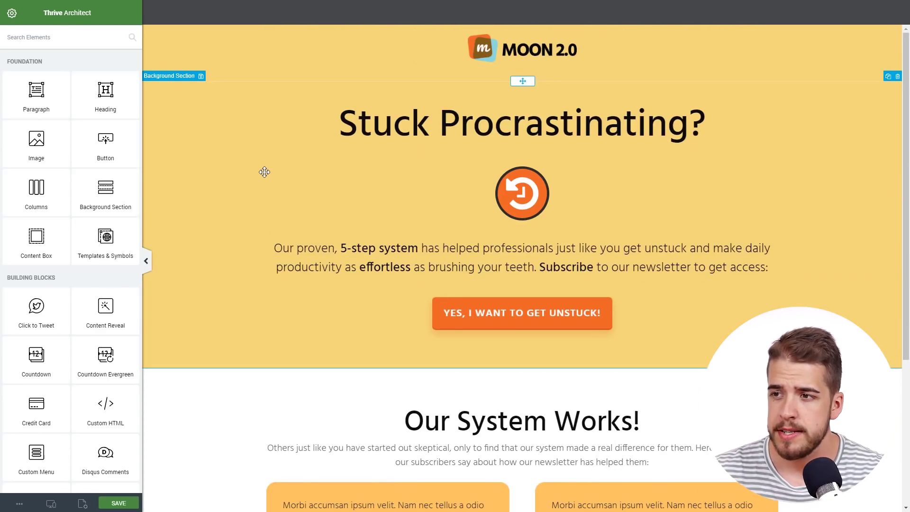
{"action": "scroll", "coordinate": [253, 172], "scroll_direction": "down", "scroll_amount": 2}
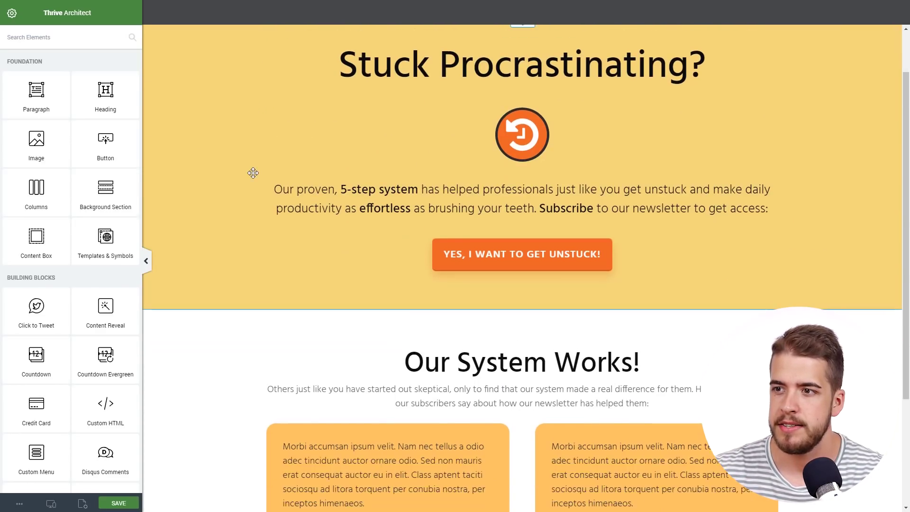
{"action": "scroll", "coordinate": [249, 172], "scroll_direction": "up", "scroll_amount": 2}
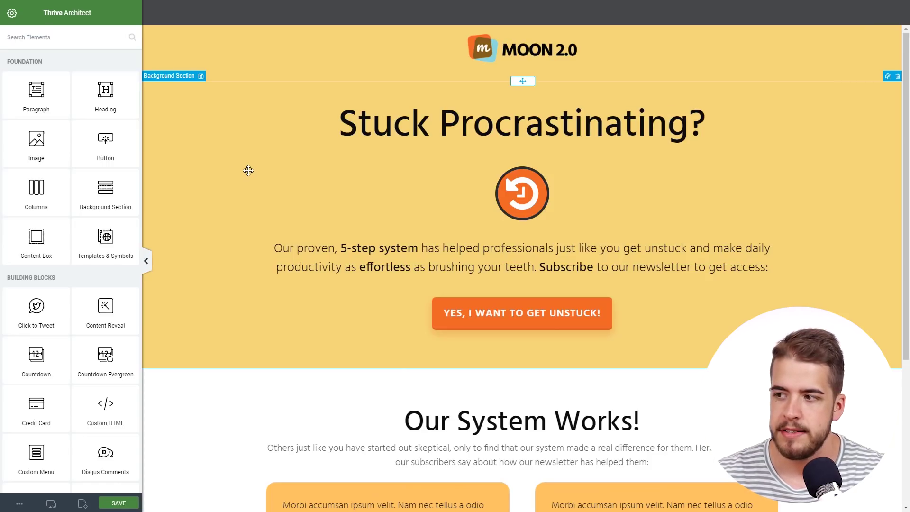
{"action": "scroll", "coordinate": [223, 156], "scroll_direction": "down", "scroll_amount": 5}
{"action": "scroll", "coordinate": [223, 158], "scroll_direction": "up", "scroll_amount": 5}
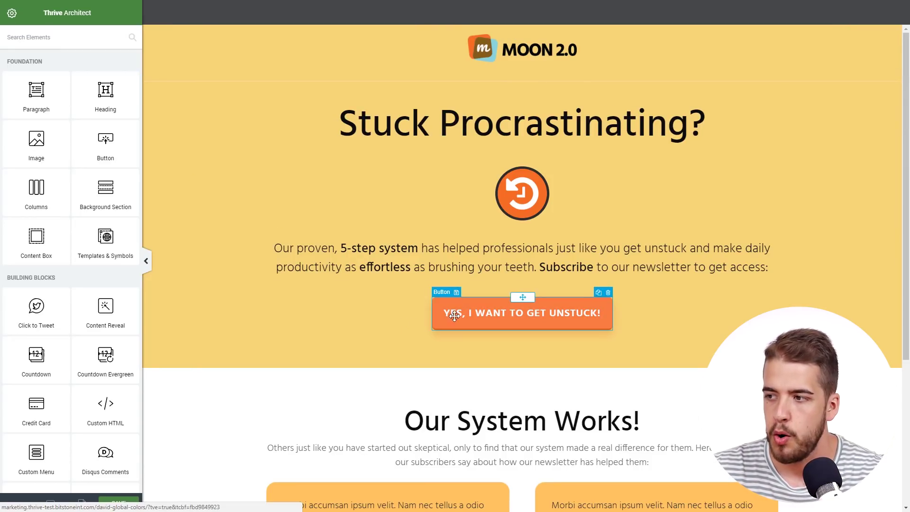
{"action": "scroll", "coordinate": [344, 285], "scroll_direction": "down", "scroll_amount": 2}
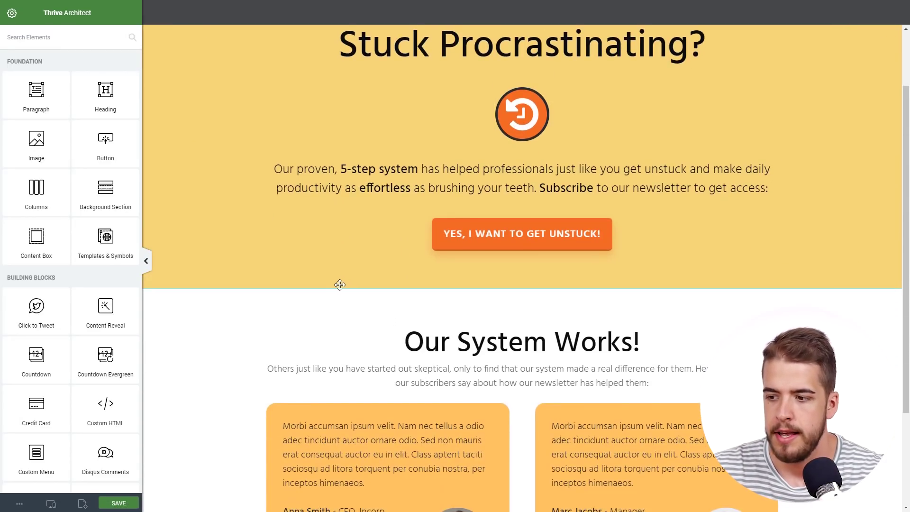
{"action": "scroll", "coordinate": [340, 284], "scroll_direction": "down", "scroll_amount": 3}
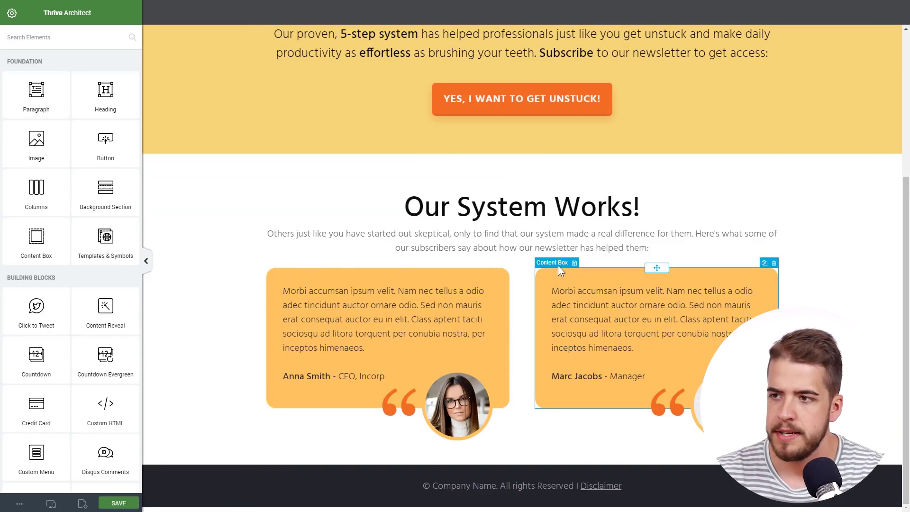
{"action": "scroll", "coordinate": [313, 206], "scroll_direction": "up", "scroll_amount": 5}
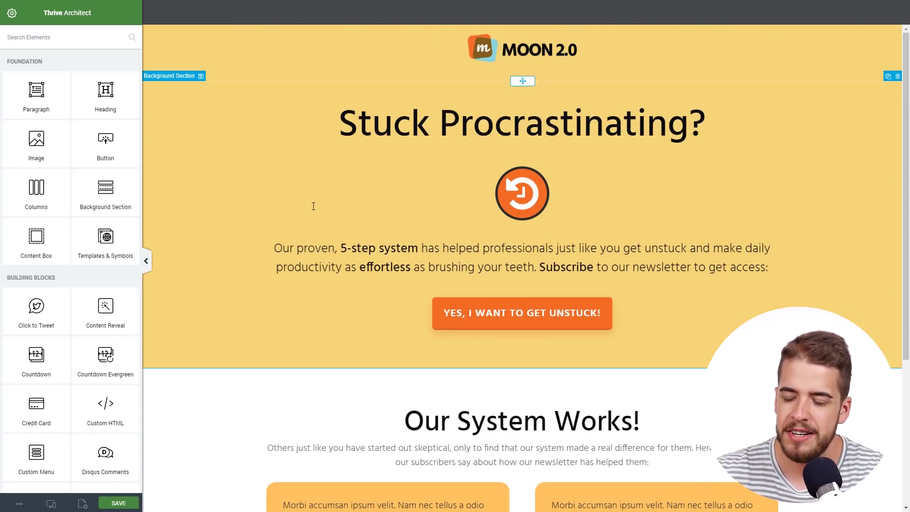
{"action": "scroll", "coordinate": [279, 175], "scroll_direction": "down", "scroll_amount": 5}
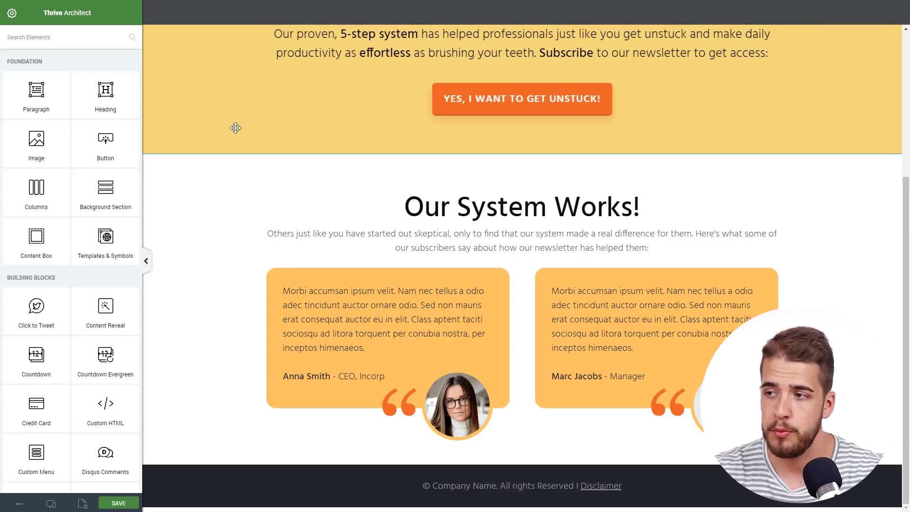
{"action": "scroll", "coordinate": [236, 128], "scroll_direction": "up", "scroll_amount": 5}
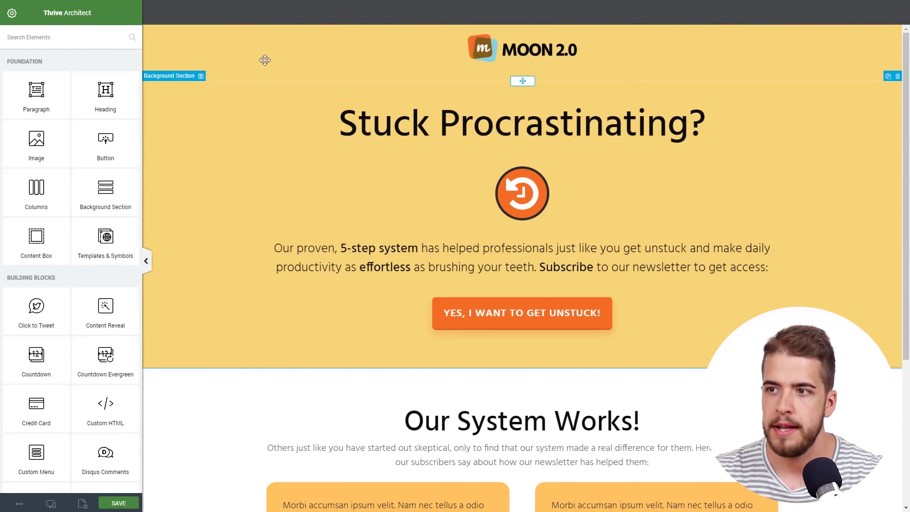
- Save the background color #f5d76e of the logo header's background section as a global color
{"action": "left_click", "coordinate": [286, 59]}
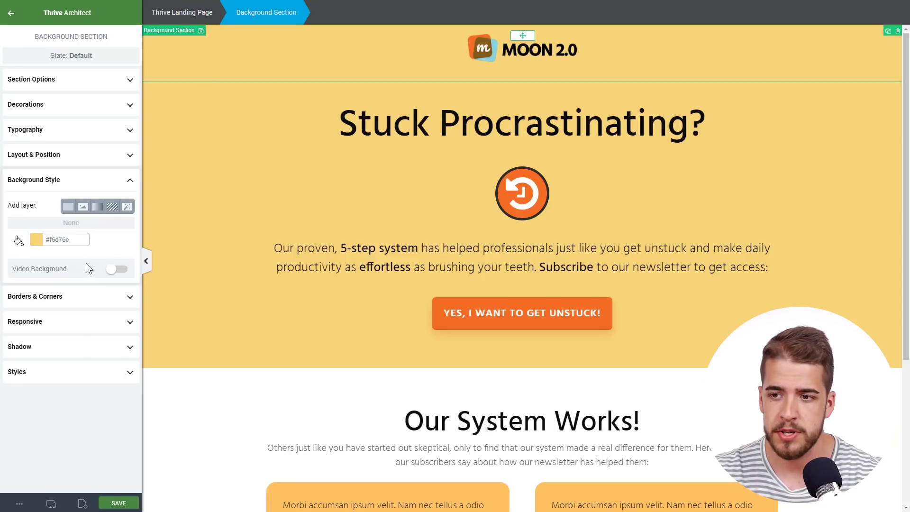
{"action": "left_click", "coordinate": [37, 240]}
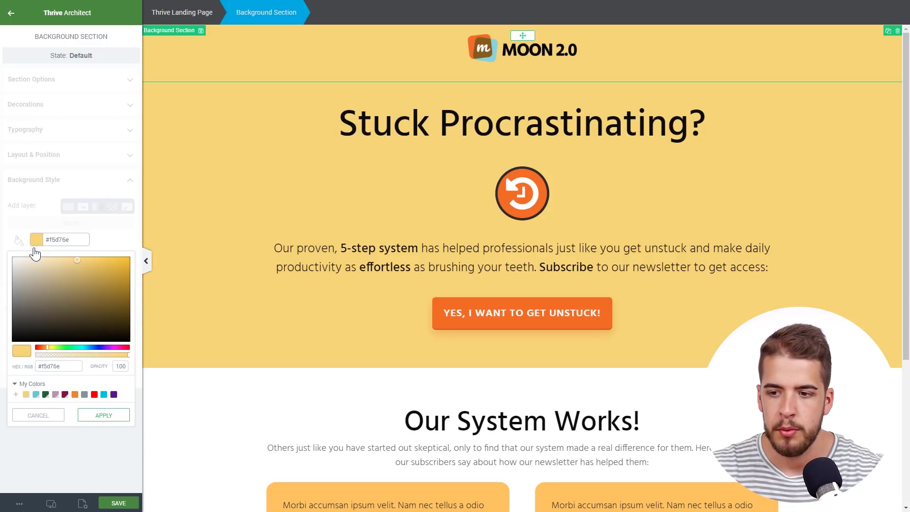
{"action": "left_click", "coordinate": [16, 395]}
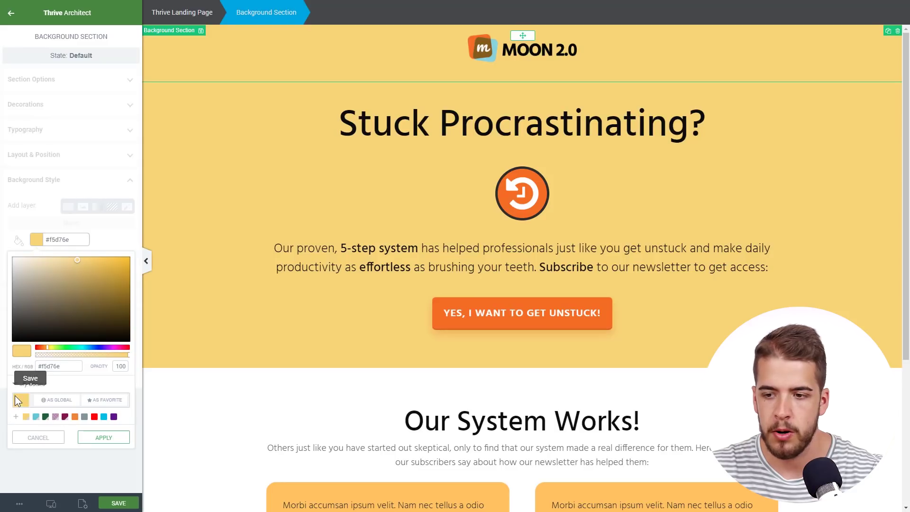
{"action": "left_click", "coordinate": [57, 401]}
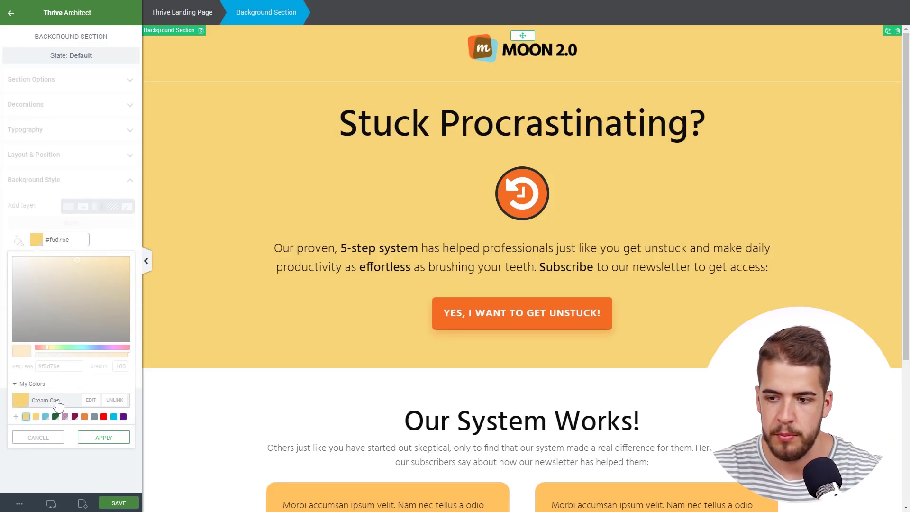
- Rename the new global color "Yellowish" and apply it to the logo header's background section
{"action": "left_click", "coordinate": [90, 400]}
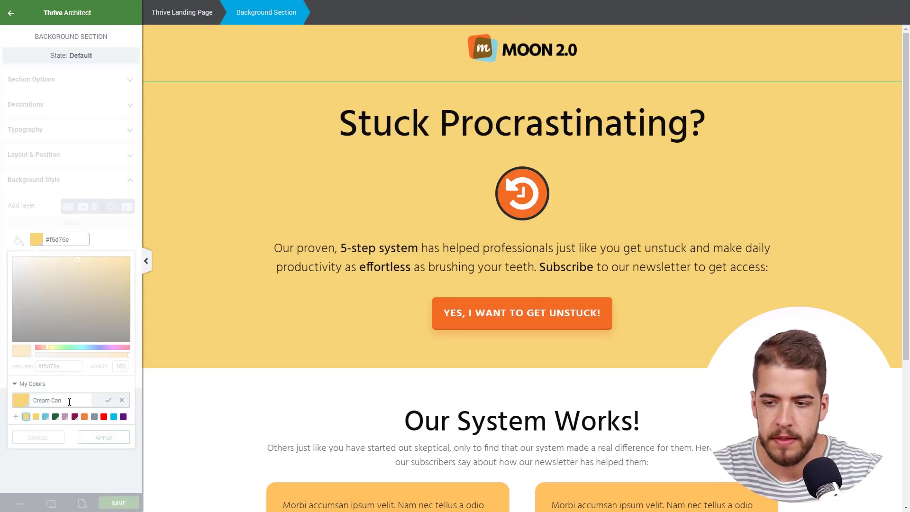
{"action": "left_click_drag", "start_coordinate": [69, 402], "coordinate": [19, 402]}
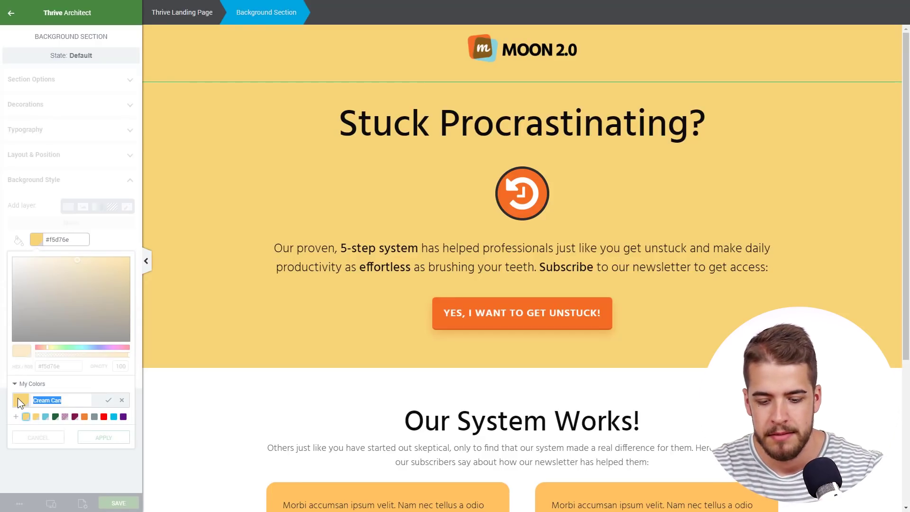
{"action": "type", "text": "Yell"}
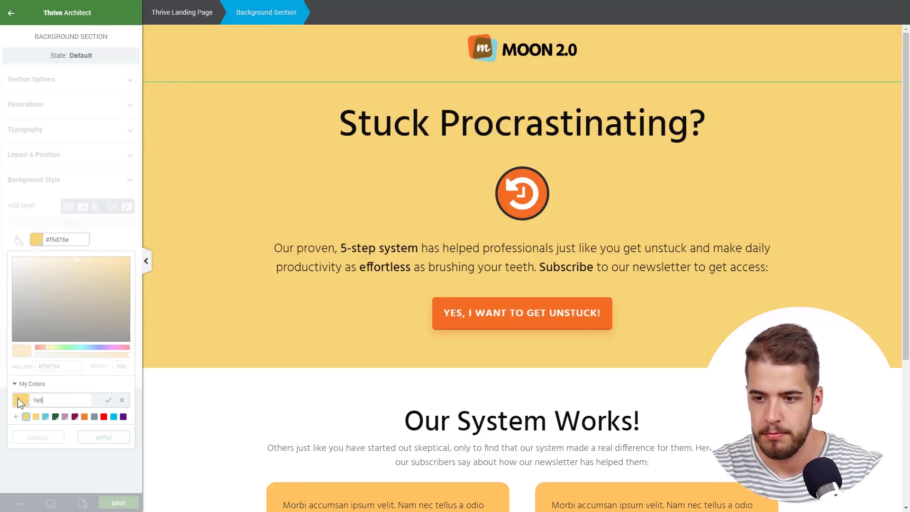
{"action": "type", "text": "owish"}
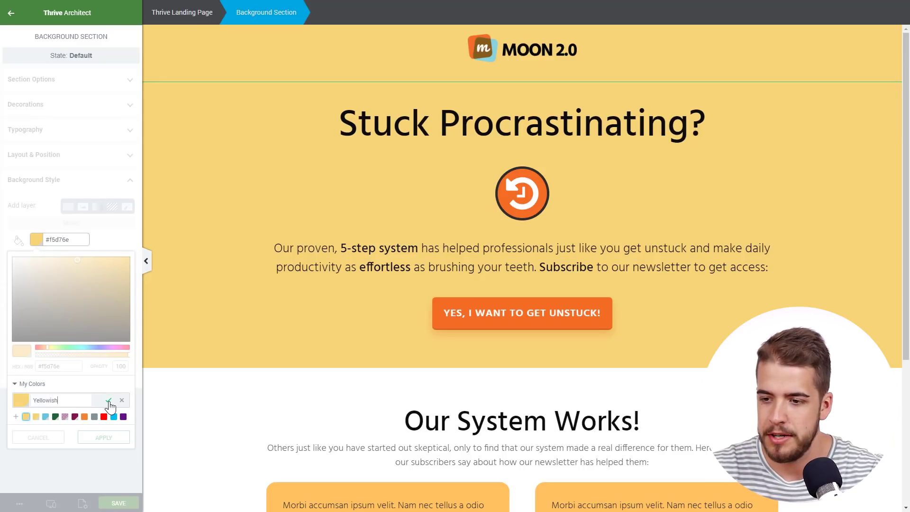
{"action": "left_click", "coordinate": [108, 401]}
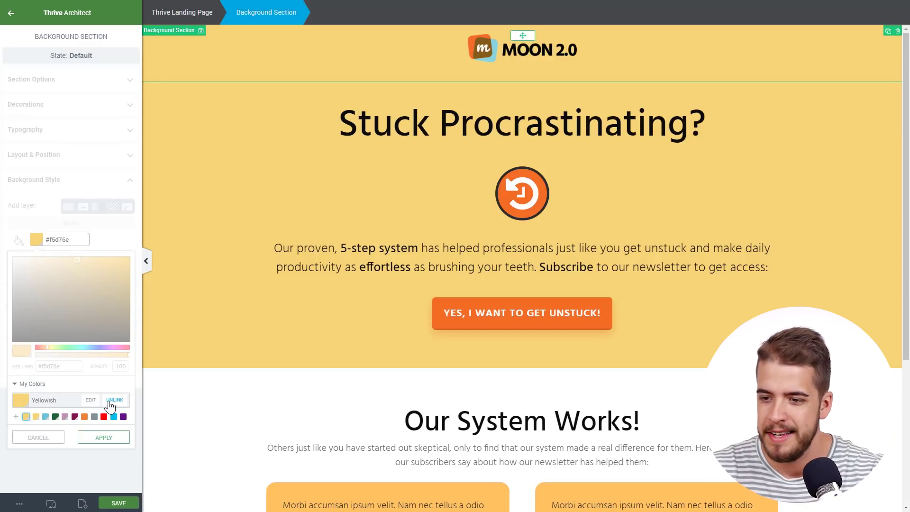
{"action": "left_click", "coordinate": [116, 441]}
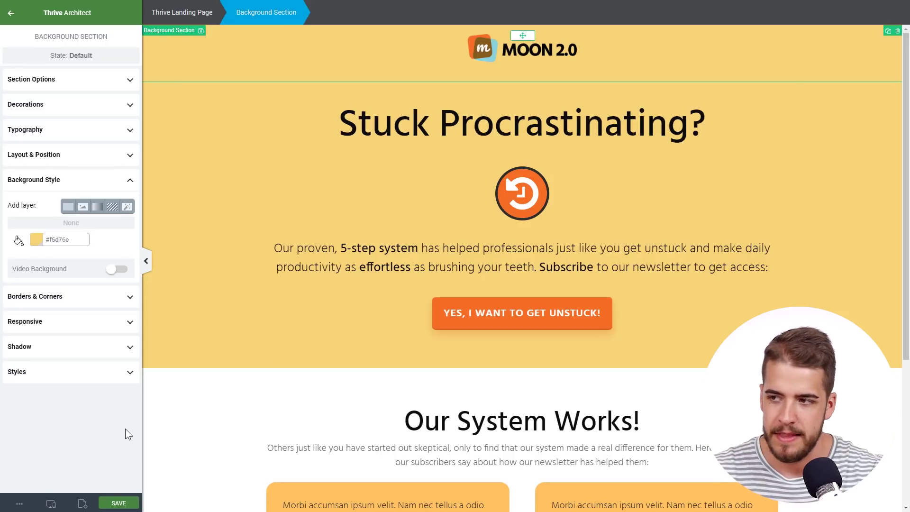
{"action": "left_click", "coordinate": [11, 13]}
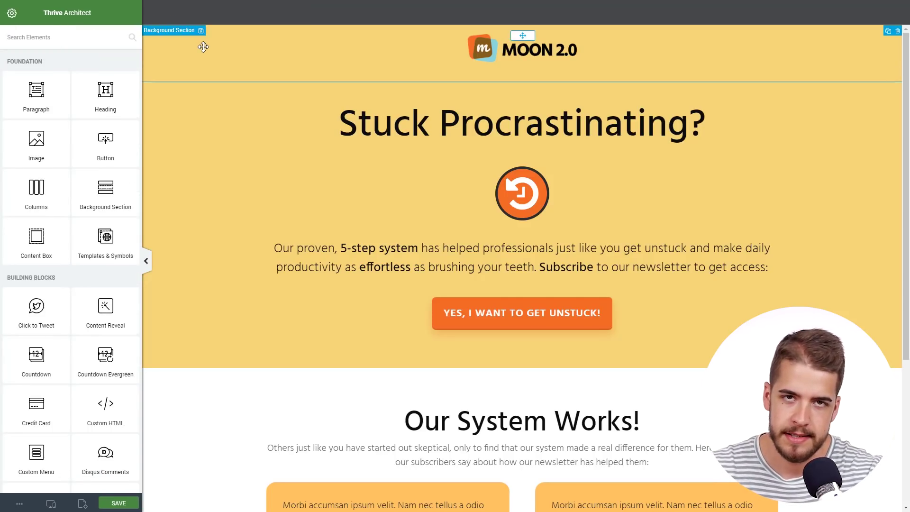
- Link the background of the "Stuck Procrastinating?" section to the global color Yellowish
{"action": "left_click", "coordinate": [193, 171]}
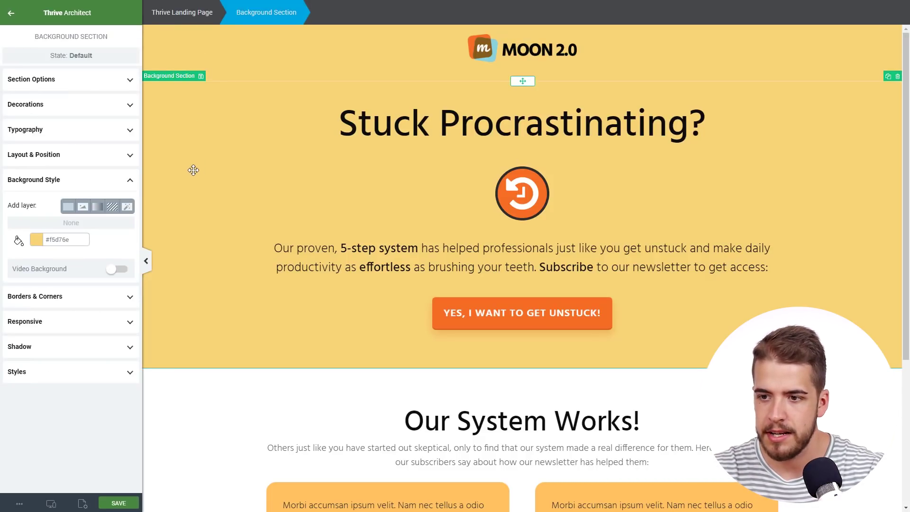
{"action": "left_click", "coordinate": [36, 240]}
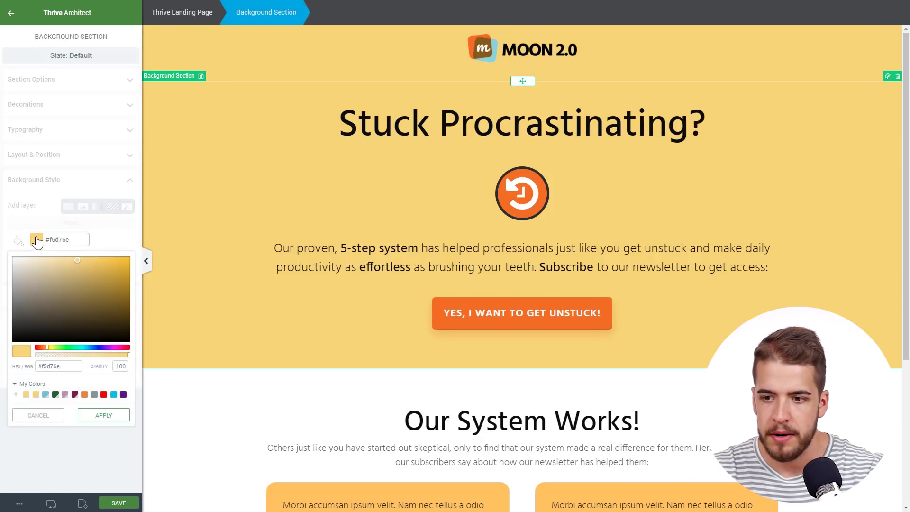
{"action": "left_click", "coordinate": [27, 395]}
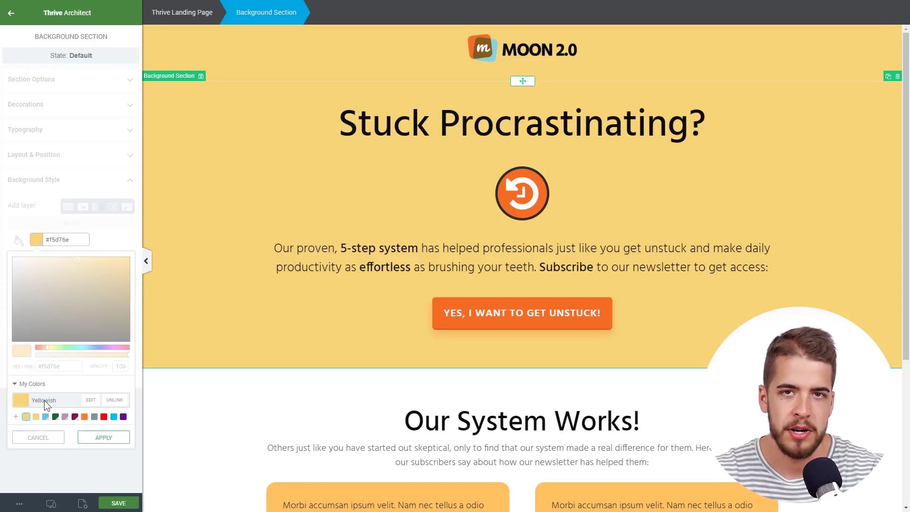
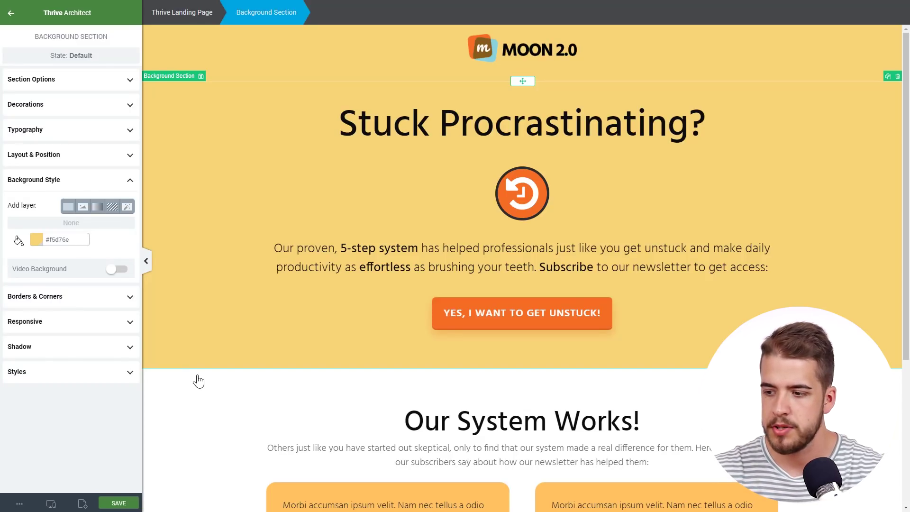
- Set the background of the first testimonial content box under "Our System Works!" to the global color Yellowish
{"action": "scroll", "coordinate": [197, 379], "scroll_direction": "down", "scroll_amount": 5}
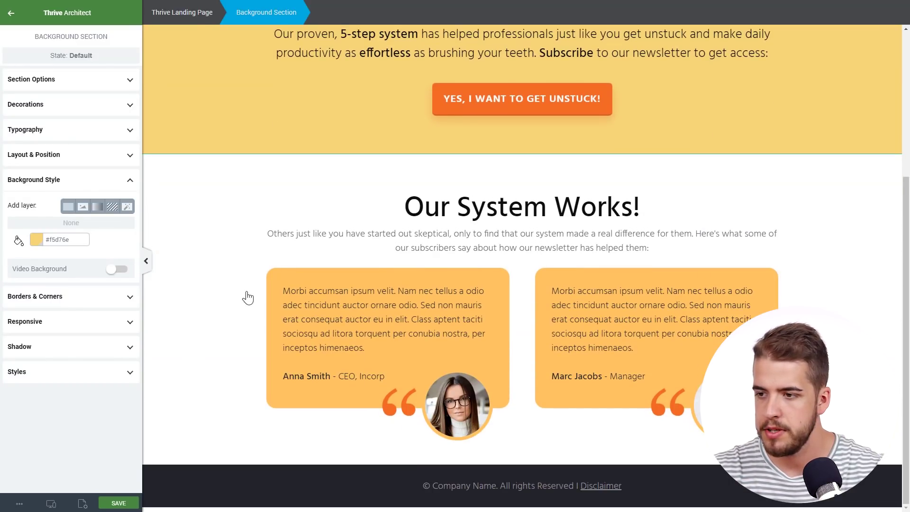
{"action": "left_click", "coordinate": [291, 282]}
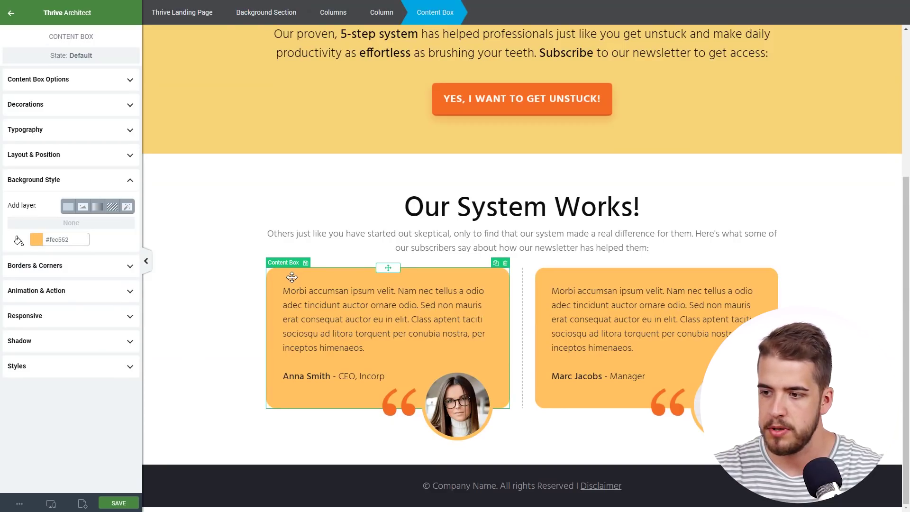
{"action": "left_click", "coordinate": [36, 243]}
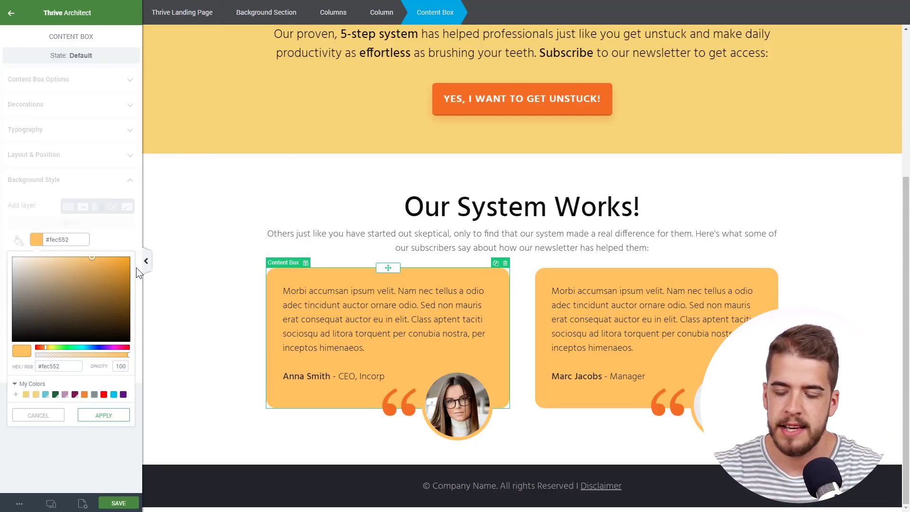
{"action": "left_click", "coordinate": [25, 394]}
{"action": "left_click", "coordinate": [109, 436]}
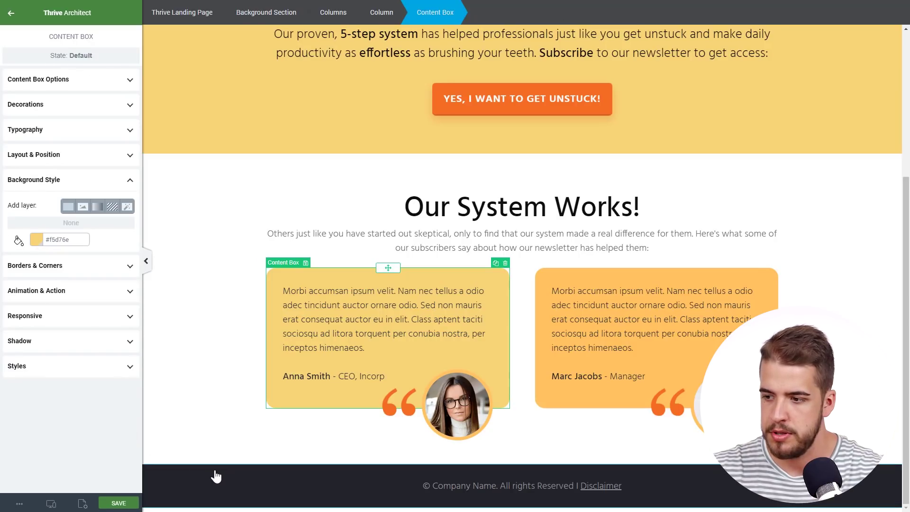
- Apply the global color Yellowish to the second testimonial content box's background
{"action": "left_click", "coordinate": [553, 285]}
{"action": "left_click", "coordinate": [50, 240]}
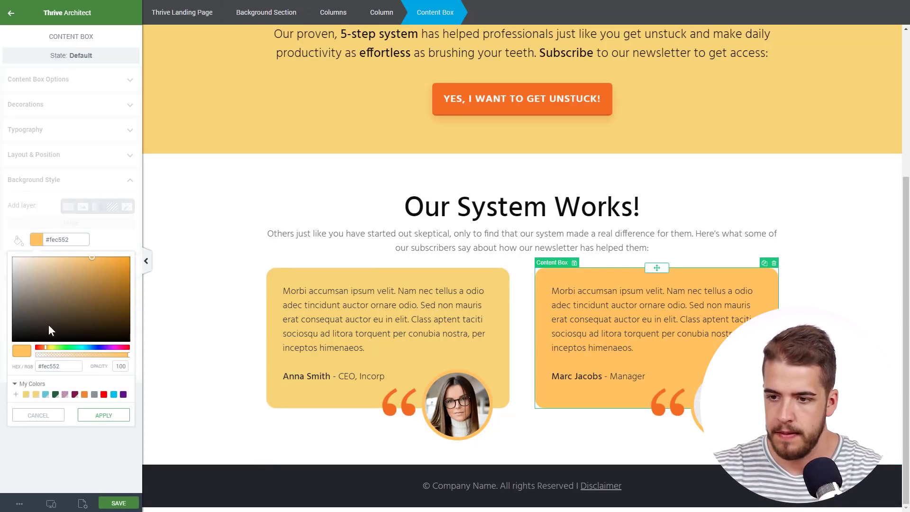
{"action": "left_click", "coordinate": [26, 395]}
{"action": "left_click", "coordinate": [104, 434]}
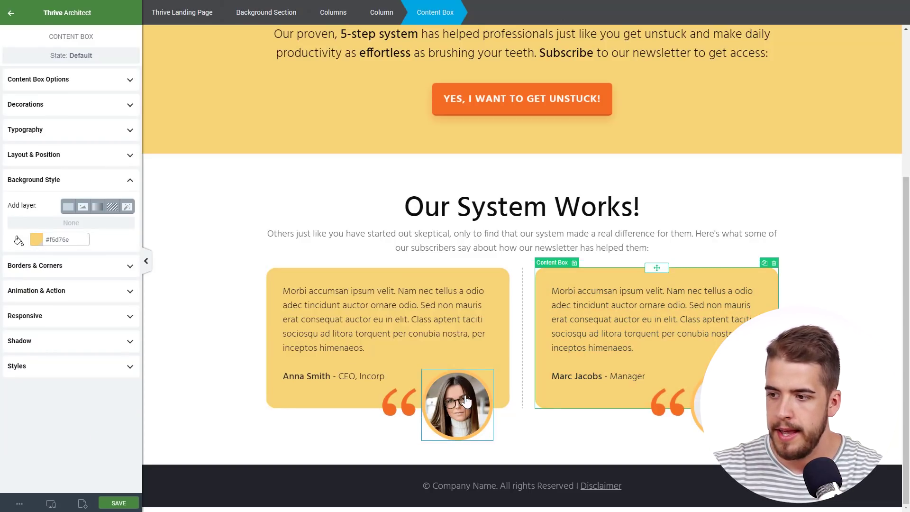
- Set the border color of both testimonial portrait images to the global color Yellowish
{"action": "left_click", "coordinate": [445, 393]}
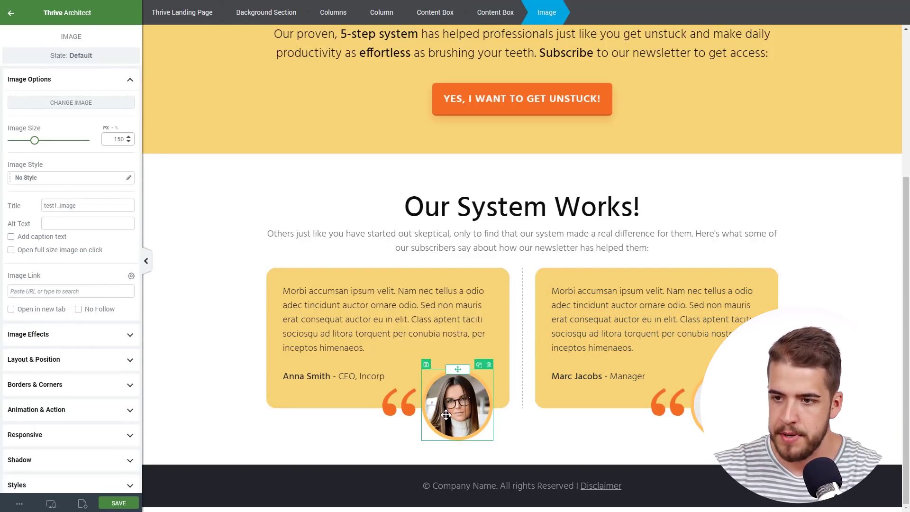
{"action": "left_click", "coordinate": [104, 391]}
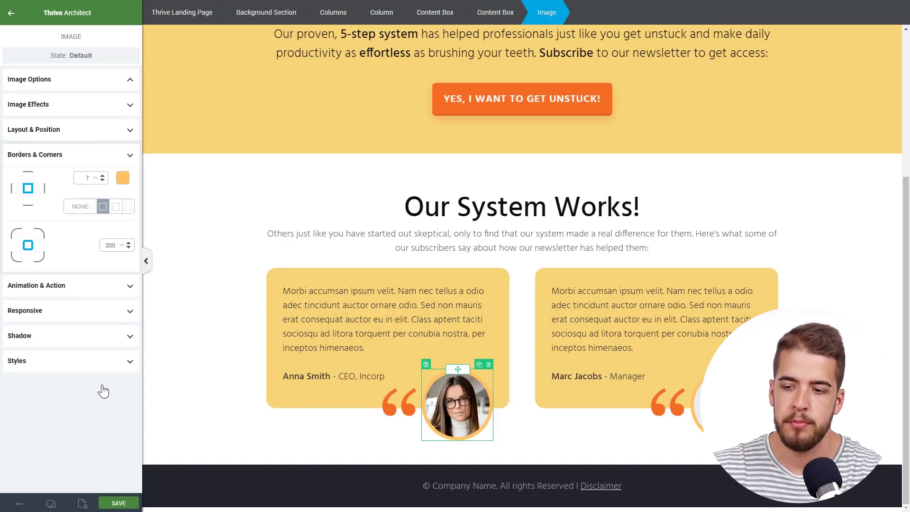
{"action": "left_click", "coordinate": [123, 179]}
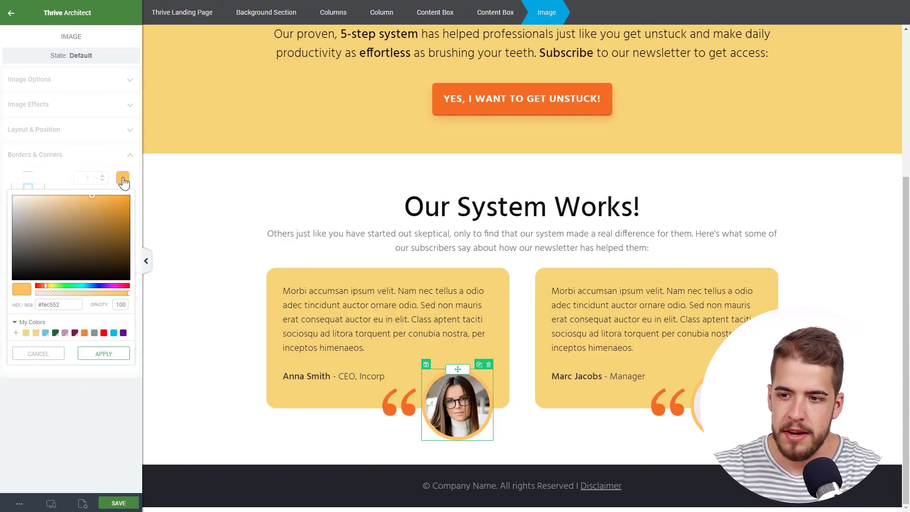
{"action": "left_click", "coordinate": [26, 332]}
{"action": "left_click", "coordinate": [102, 376]}
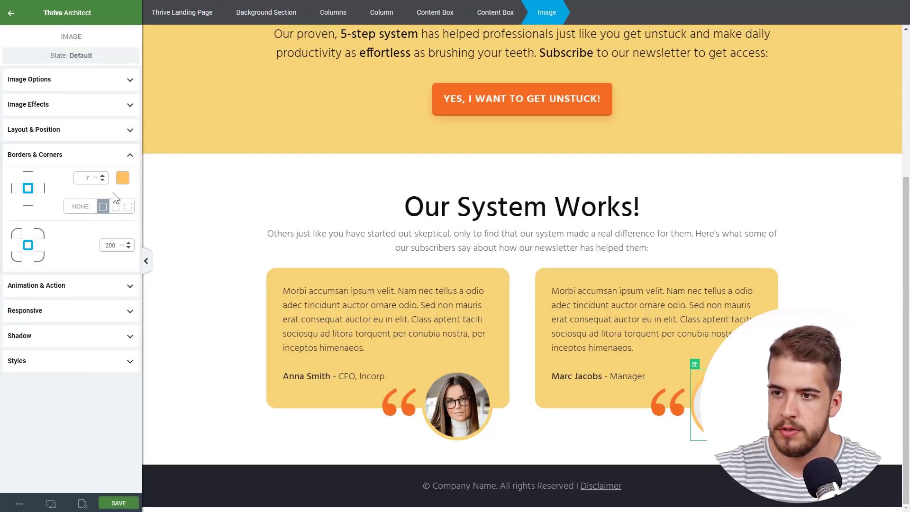
{"action": "left_click", "coordinate": [123, 178]}
{"action": "left_click", "coordinate": [26, 333]}
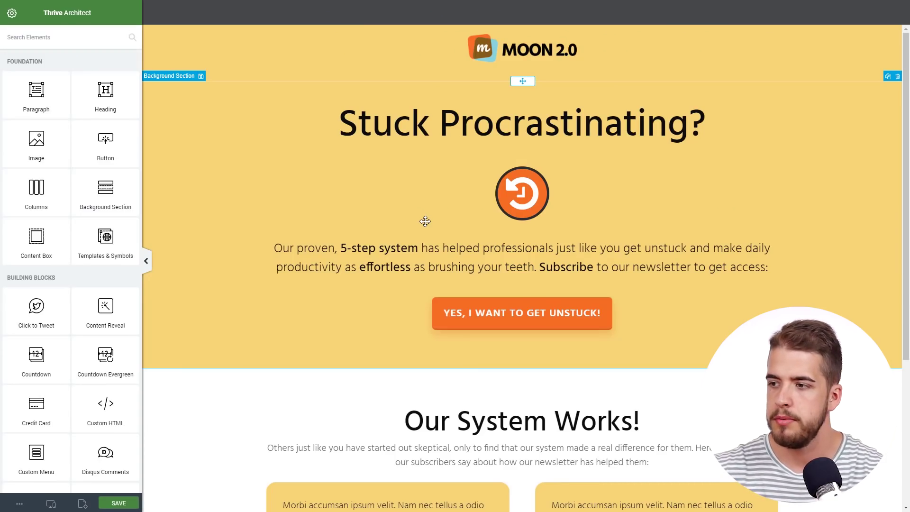
- Save the round icon's orange background color as a new global color and apply it to the icon
{"action": "left_click", "coordinate": [523, 198]}
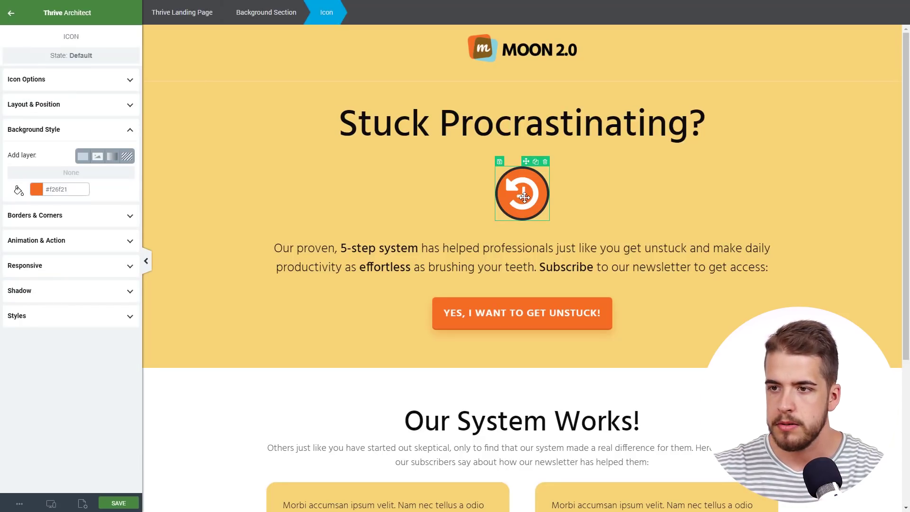
{"action": "left_click", "coordinate": [36, 190]}
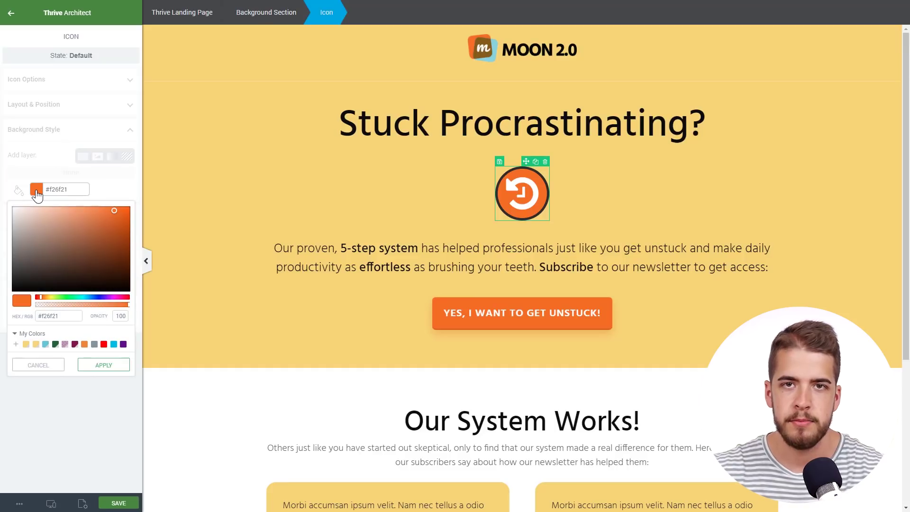
{"action": "left_click", "coordinate": [16, 344]}
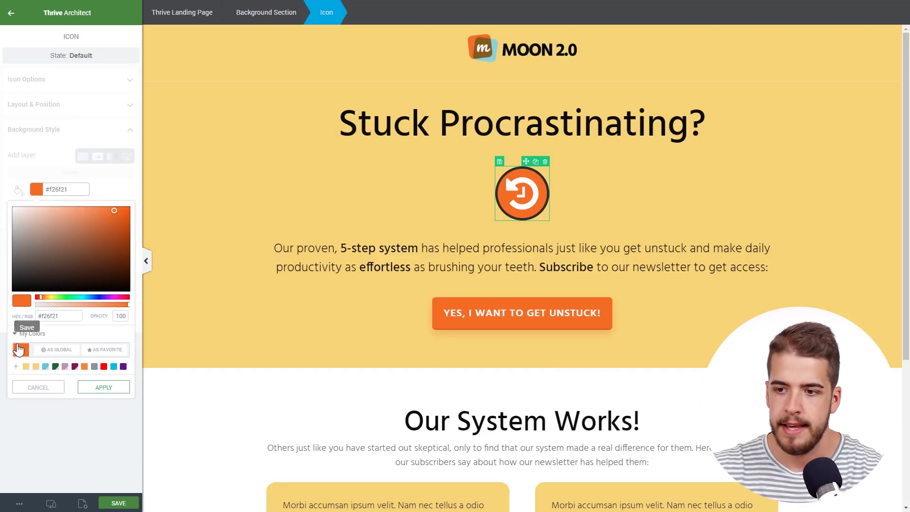
{"action": "left_click", "coordinate": [56, 351]}
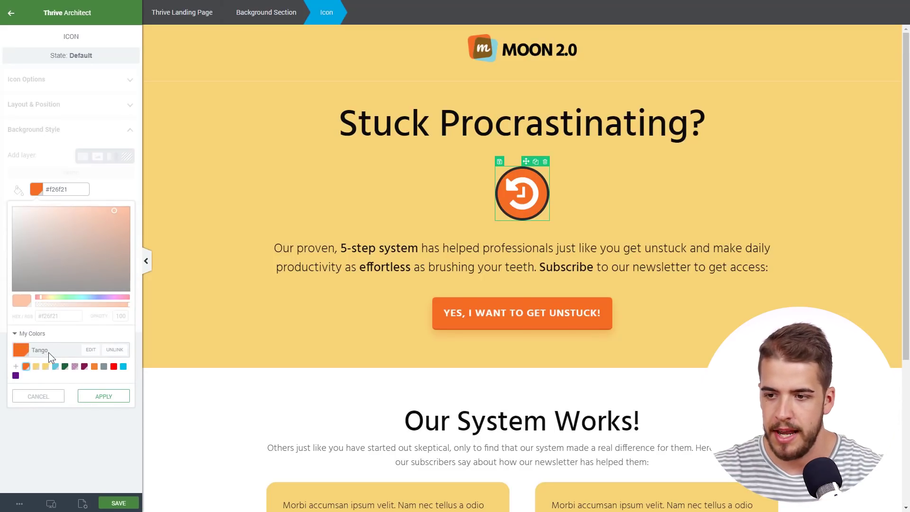
{"action": "left_click", "coordinate": [104, 397]}
- Link the default background color of the "Yes, I want to get unstuck!" button to the global color Tango
{"action": "left_click", "coordinate": [437, 317]}
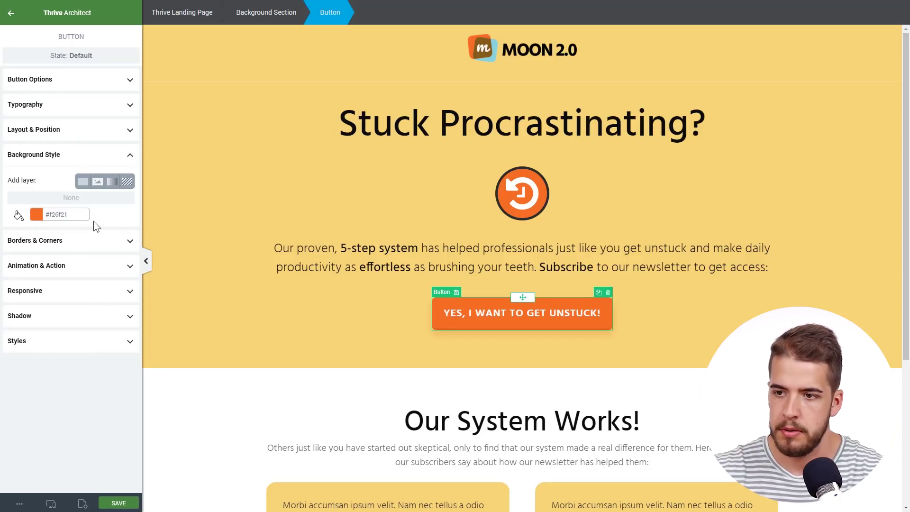
{"action": "left_click", "coordinate": [92, 248]}
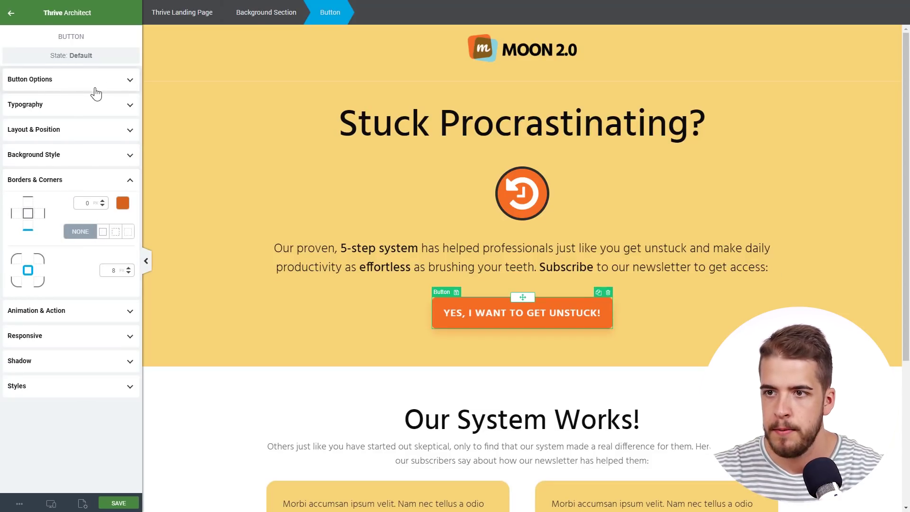
{"action": "left_click", "coordinate": [71, 159]}
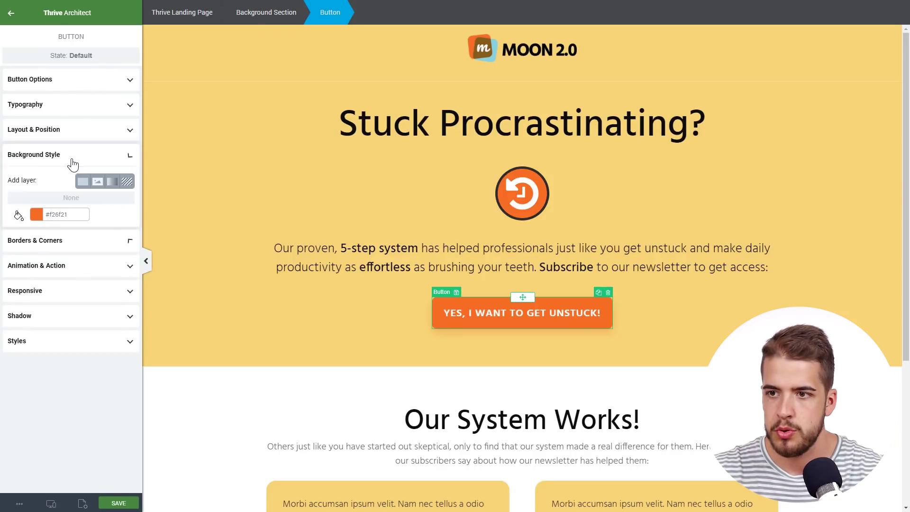
{"action": "left_click", "coordinate": [36, 214]}
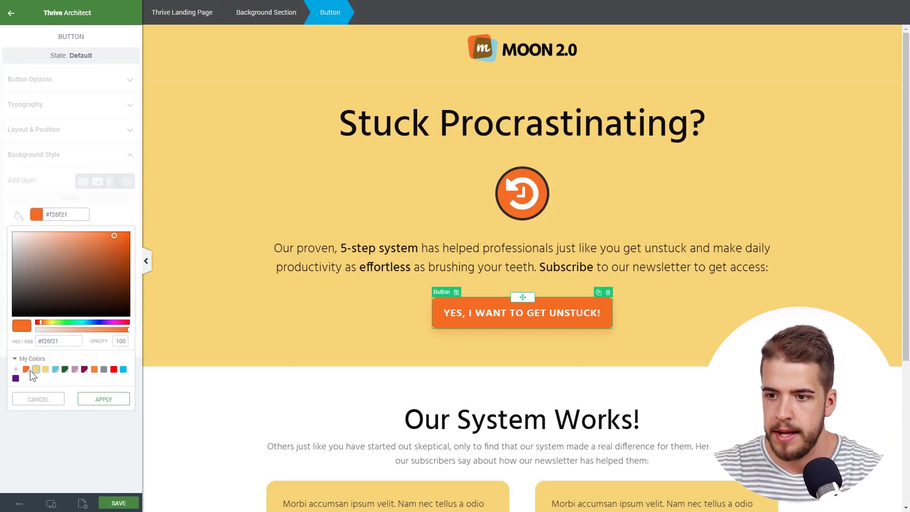
{"action": "left_click", "coordinate": [26, 369]}
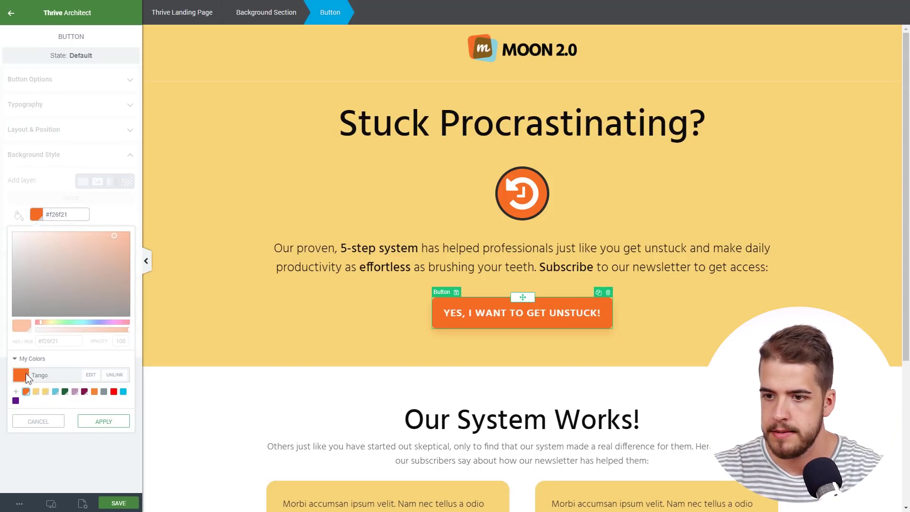
{"action": "left_click", "coordinate": [102, 420]}
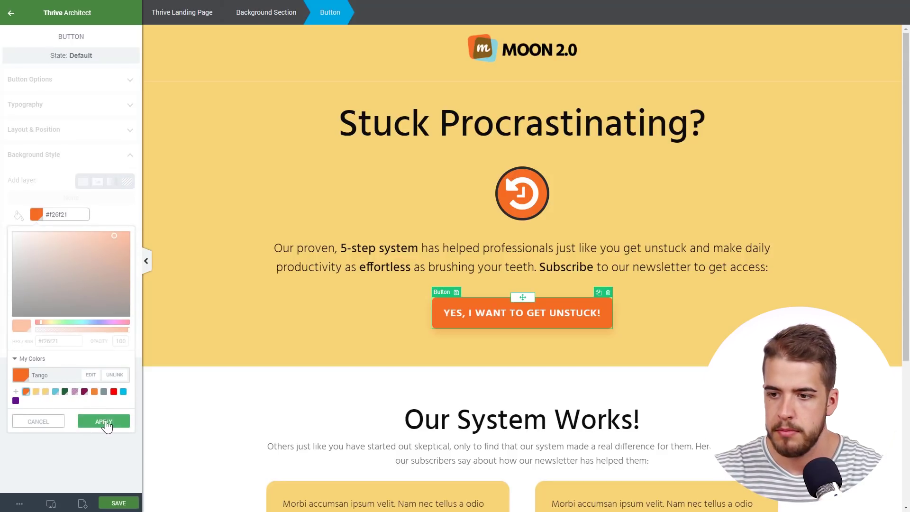
- Set the button's hover state background to the global color Tango and return to its default state
{"action": "left_click", "coordinate": [88, 57]}
{"action": "left_click", "coordinate": [55, 102]}
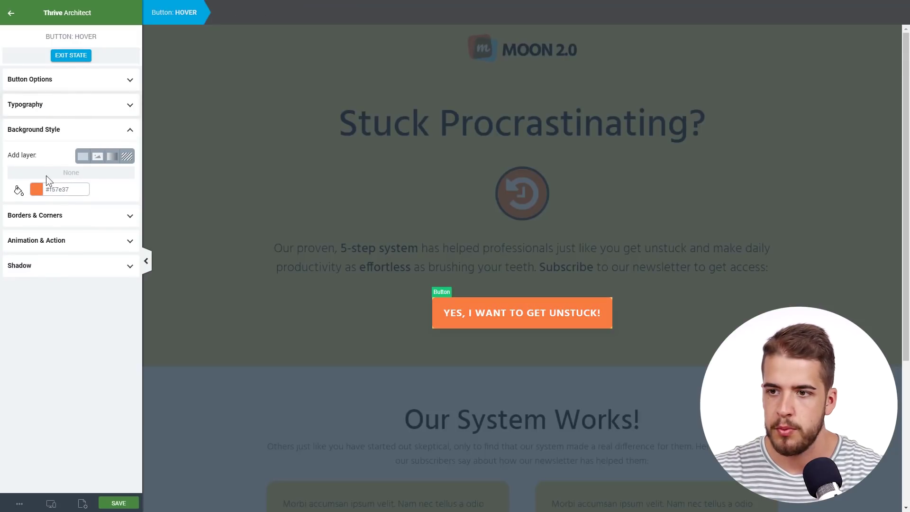
{"action": "left_click", "coordinate": [38, 194]}
{"action": "left_click", "coordinate": [26, 350]}
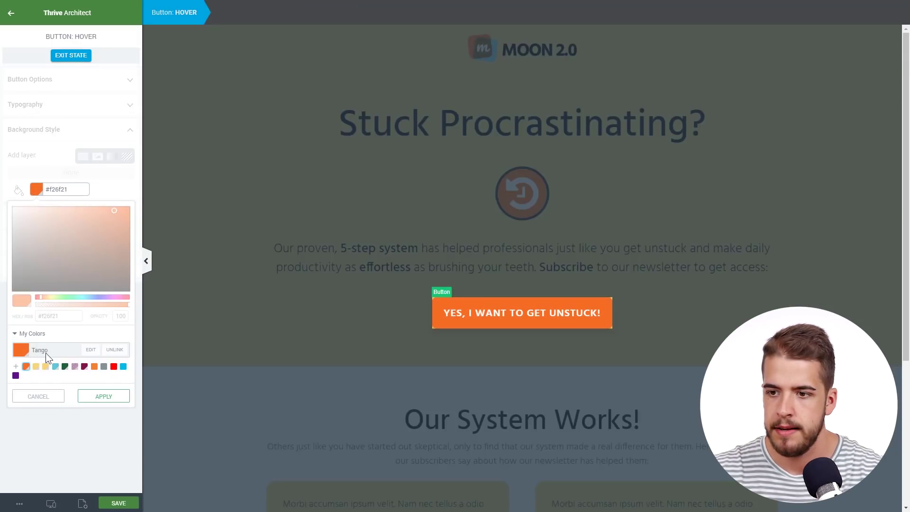
{"action": "left_click", "coordinate": [103, 397]}
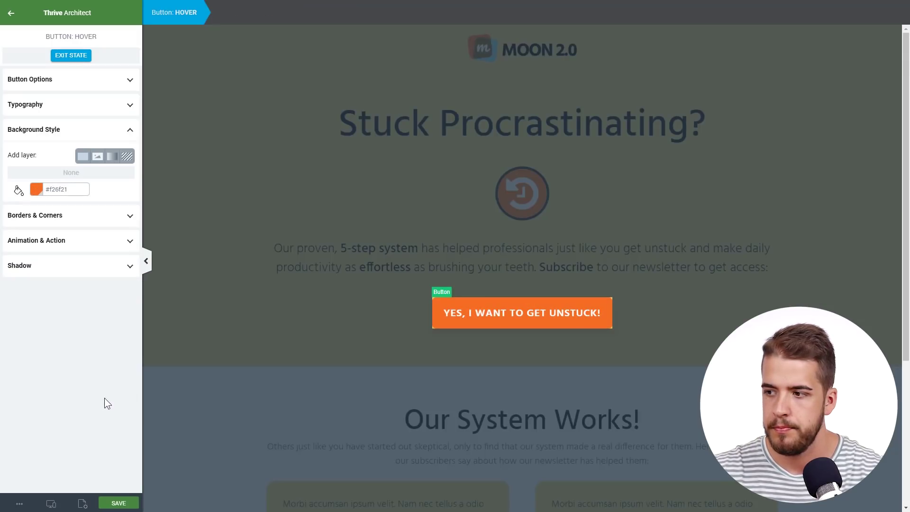
{"action": "left_click", "coordinate": [72, 60]}
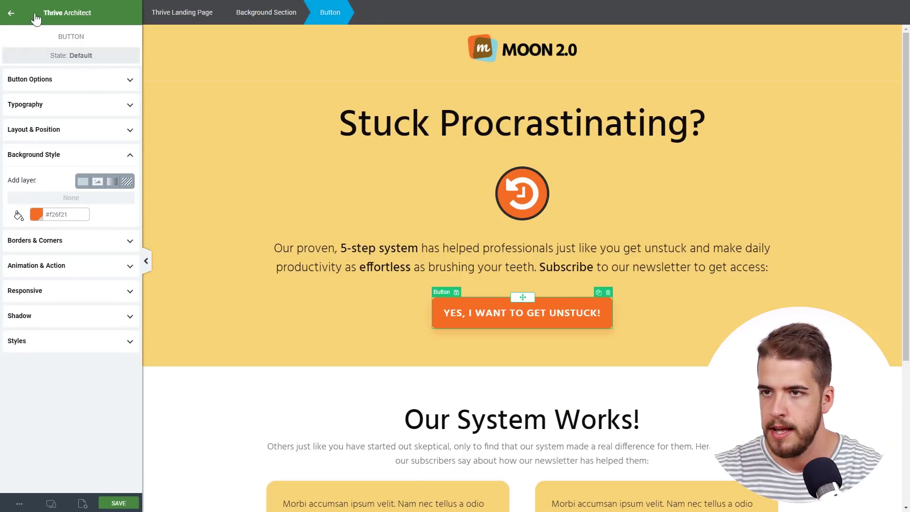
{"action": "left_click", "coordinate": [11, 13]}
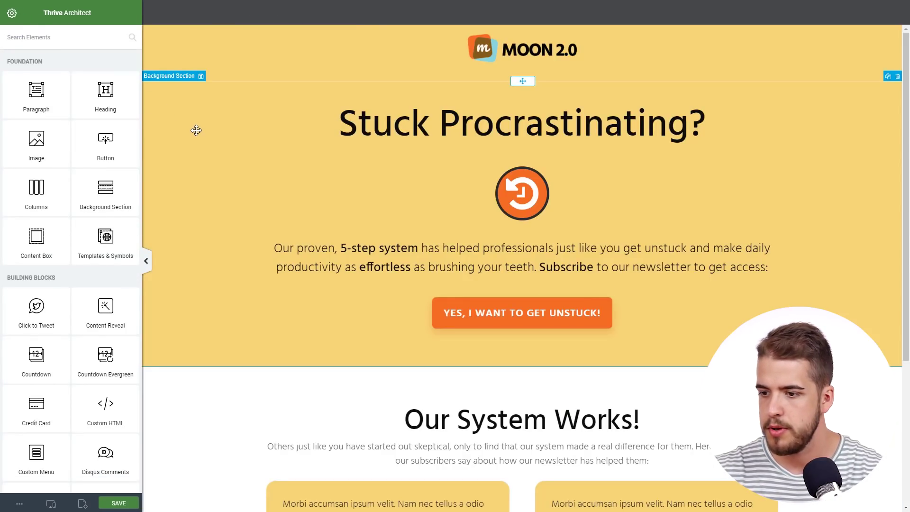
- Apply the global color Tango to the quotation mark text in the first testimonial box
{"action": "scroll", "coordinate": [196, 130], "scroll_direction": "down", "scroll_amount": 5}
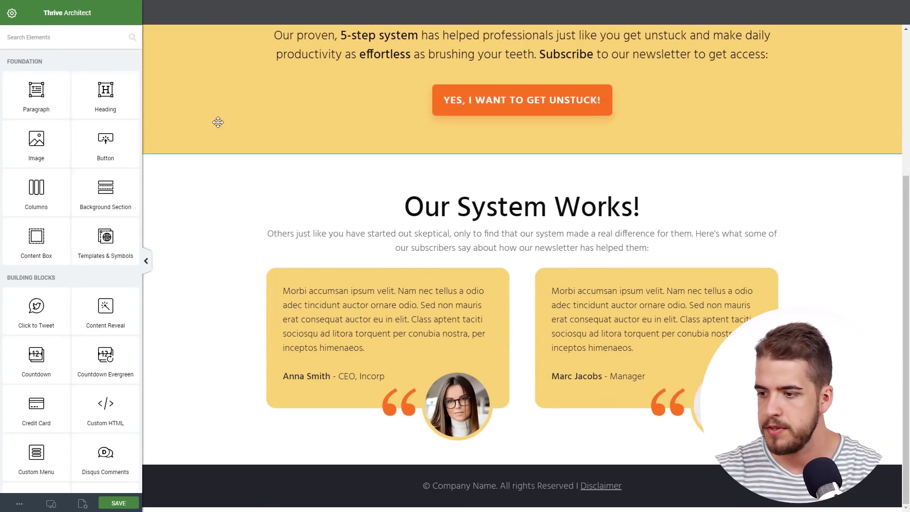
{"action": "left_click", "coordinate": [408, 419]}
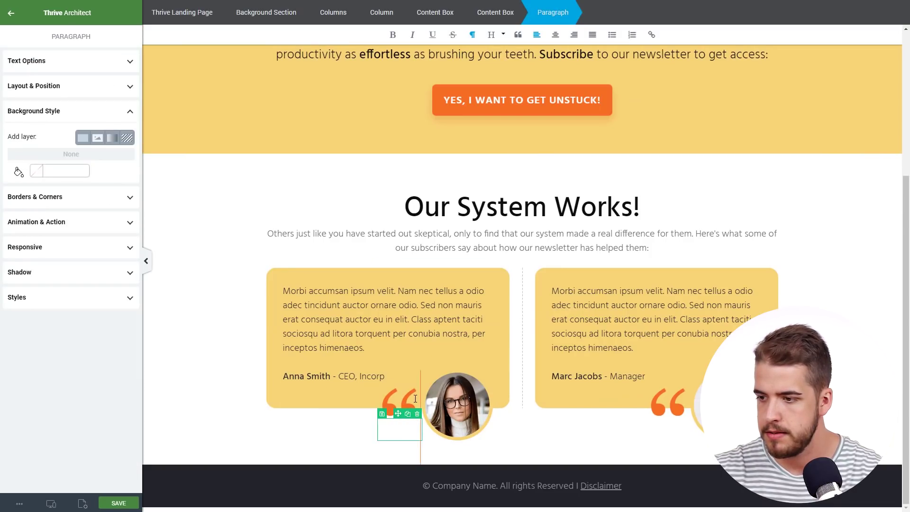
{"action": "left_click_drag", "start_coordinate": [415, 397], "coordinate": [384, 398]}
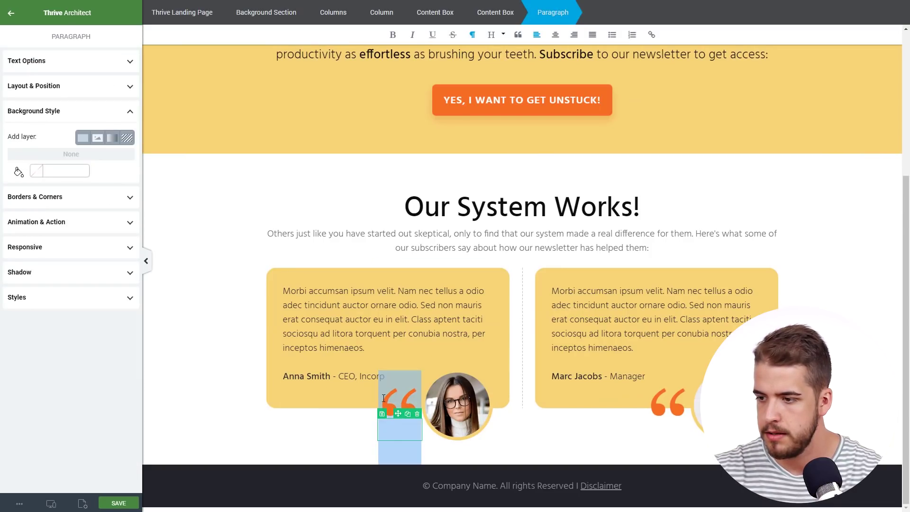
{"action": "left_click", "coordinate": [80, 62]}
{"action": "left_click", "coordinate": [24, 84]}
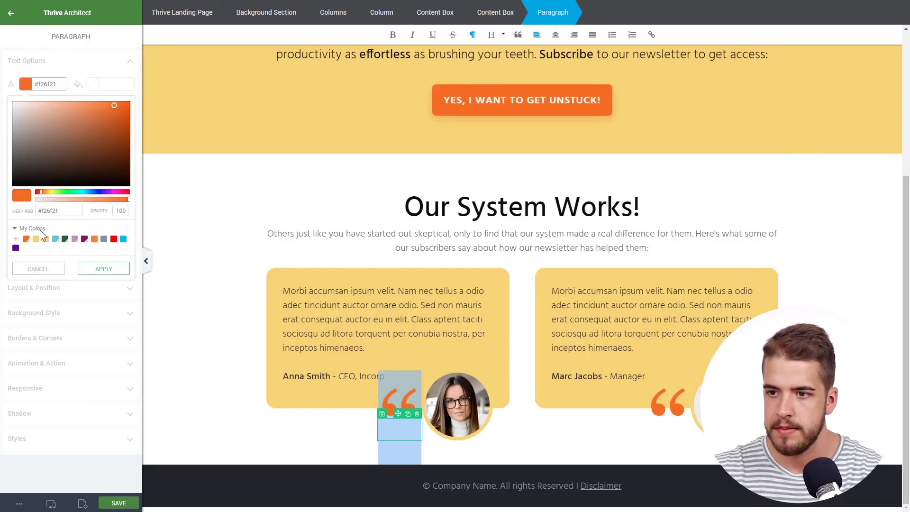
{"action": "left_click", "coordinate": [26, 245]}
{"action": "left_click", "coordinate": [100, 291]}
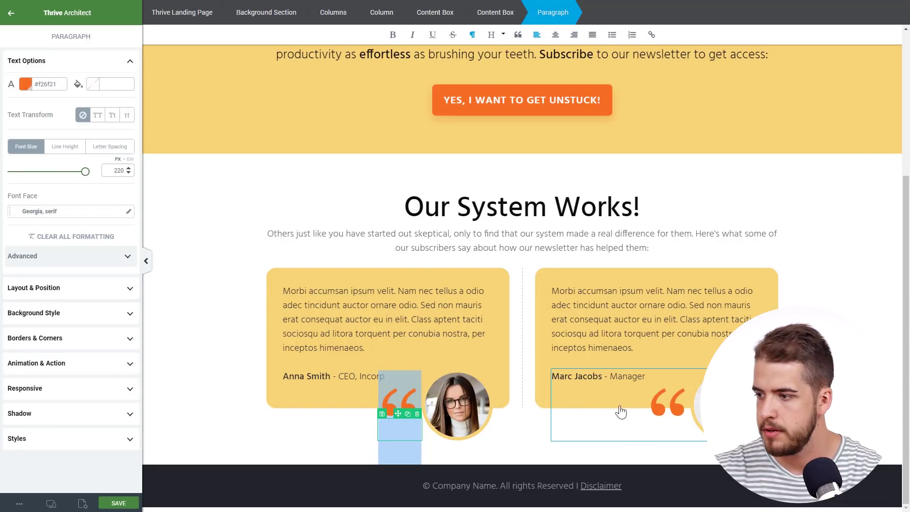
- Set the text color of the second testimonial's quotation mark to the global color Tango
{"action": "triple_click", "coordinate": [683, 424]}
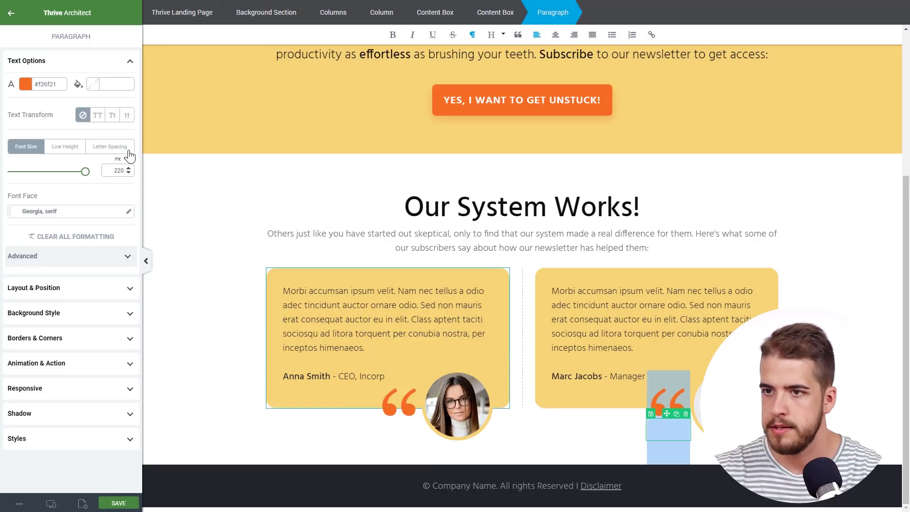
{"action": "left_click", "coordinate": [25, 84]}
{"action": "left_click", "coordinate": [26, 239]}
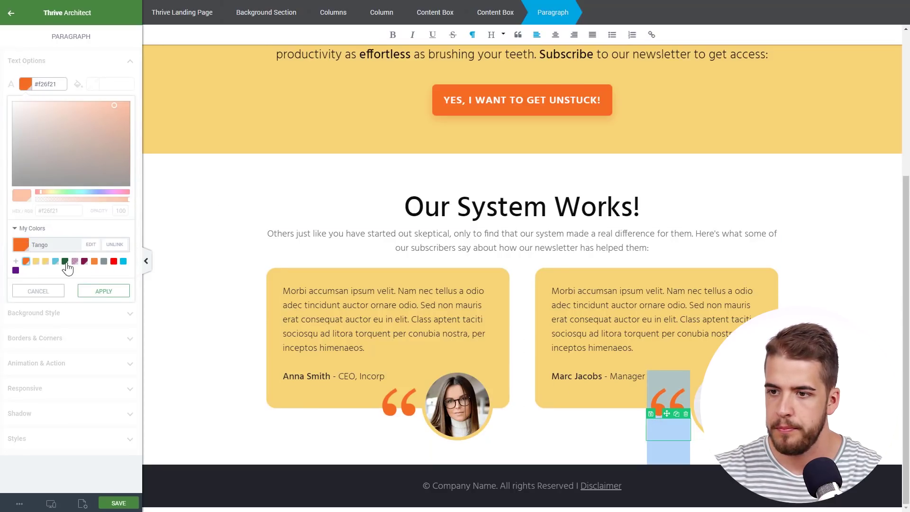
{"action": "left_click", "coordinate": [102, 290]}
{"action": "left_click", "coordinate": [11, 13]}
- Change the global color Yellowish to the teal #67c0d0 through the logo header section's background
{"action": "scroll", "coordinate": [189, 233], "scroll_direction": "up", "scroll_amount": 5}
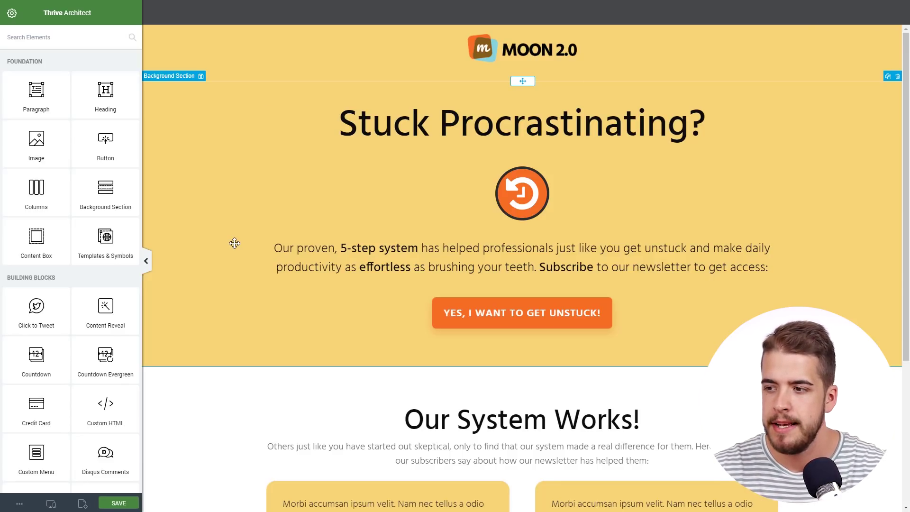
{"action": "scroll", "coordinate": [232, 244], "scroll_direction": "down", "scroll_amount": 5}
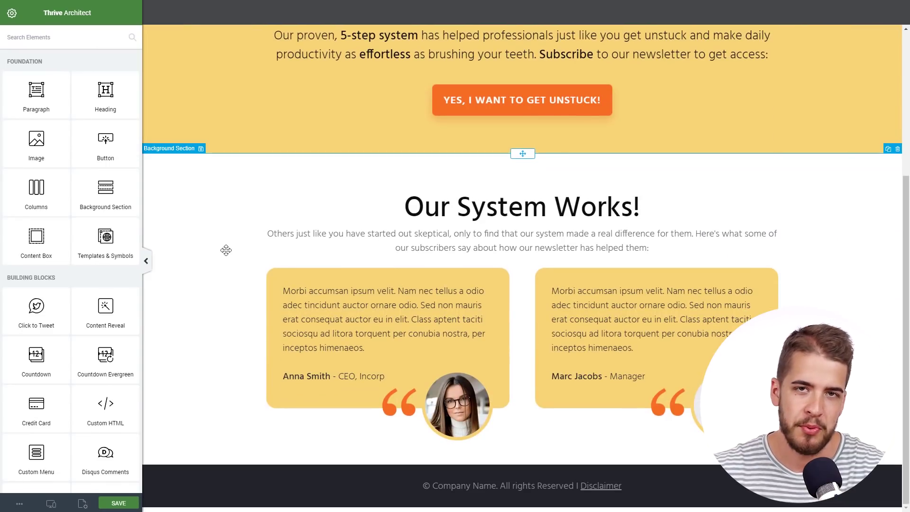
{"action": "scroll", "coordinate": [225, 252], "scroll_direction": "up", "scroll_amount": 5}
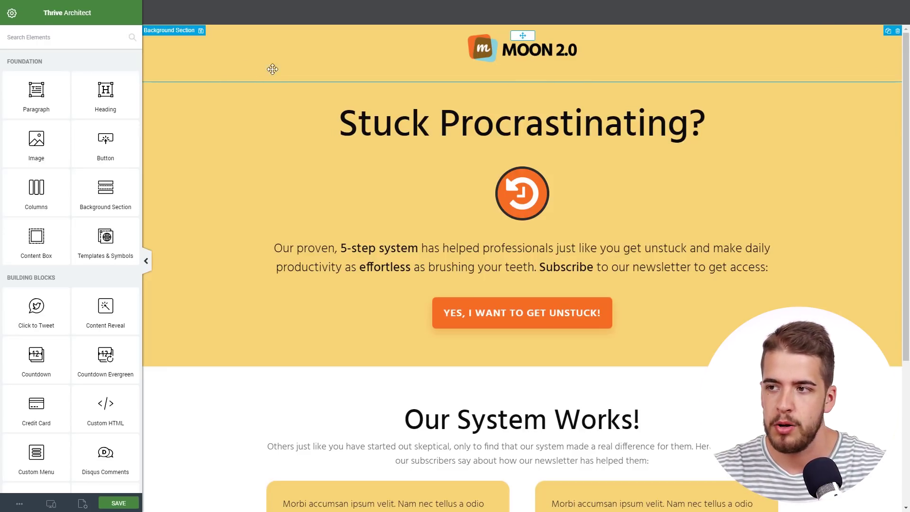
{"action": "left_click", "coordinate": [254, 58]}
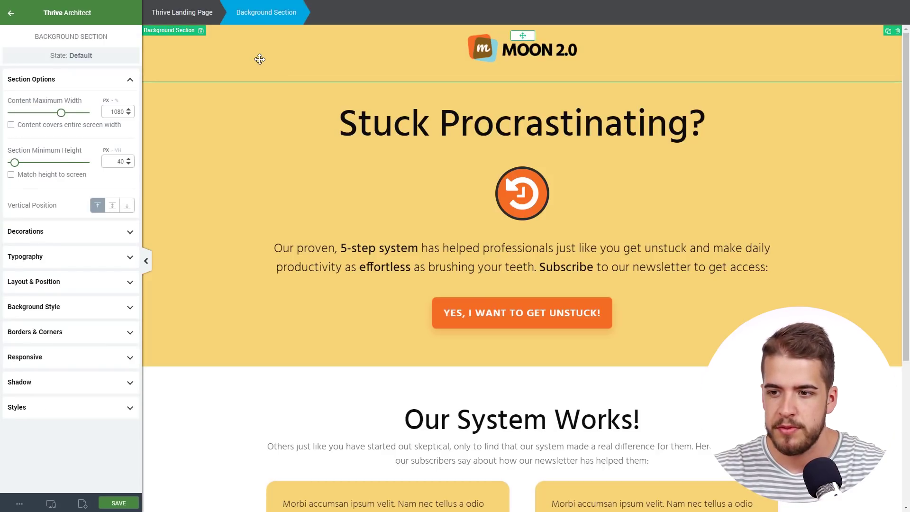
{"action": "left_click", "coordinate": [88, 308]}
{"action": "left_click", "coordinate": [36, 239]}
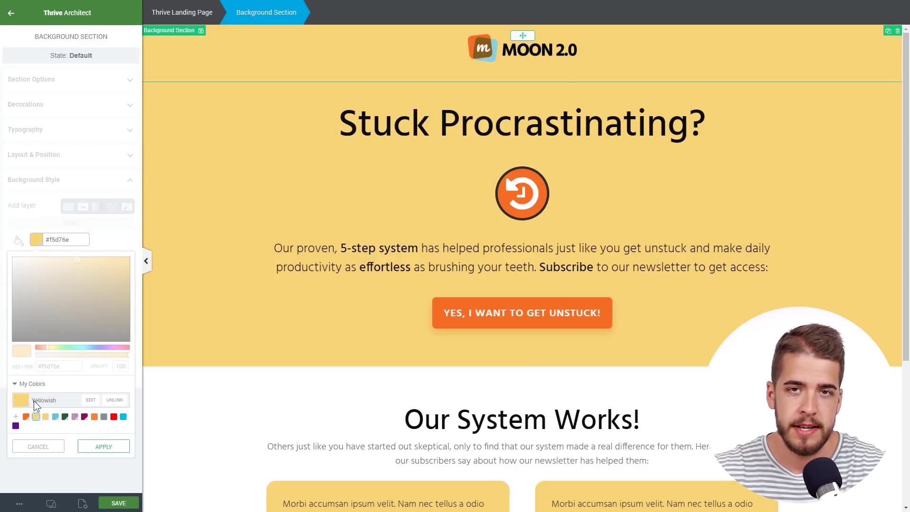
{"action": "left_click", "coordinate": [91, 400]}
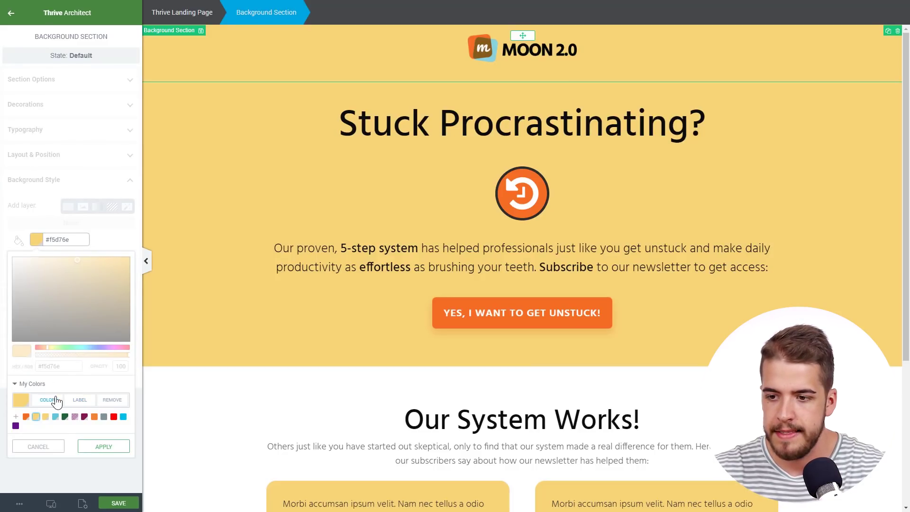
{"action": "left_click", "coordinate": [49, 400]}
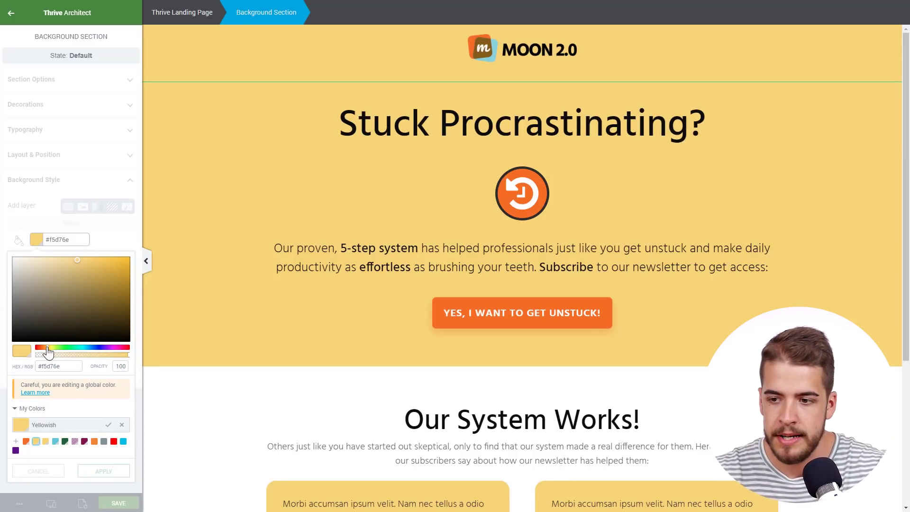
{"action": "left_click_drag", "start_coordinate": [47, 349], "coordinate": [86, 353]}
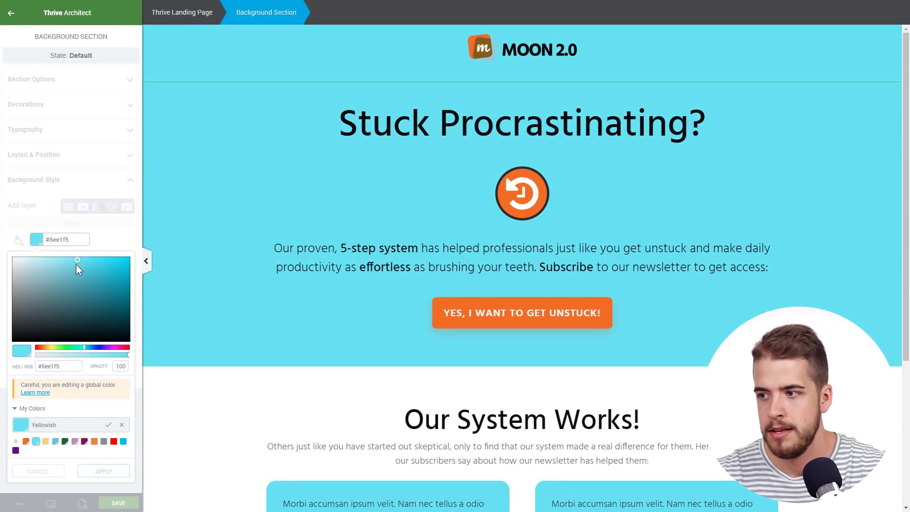
{"action": "left_click_drag", "start_coordinate": [76, 264], "coordinate": [72, 275]}
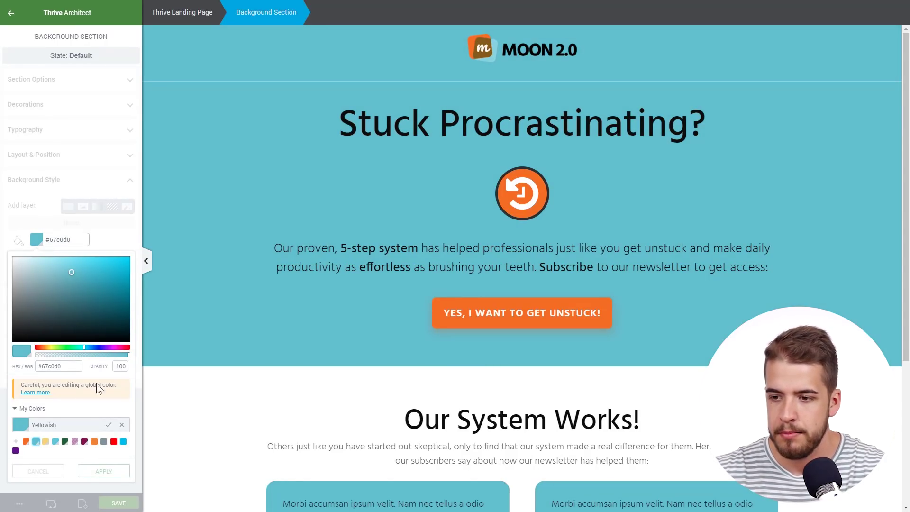
{"action": "left_click", "coordinate": [109, 426]}
{"action": "left_click", "coordinate": [104, 446]}
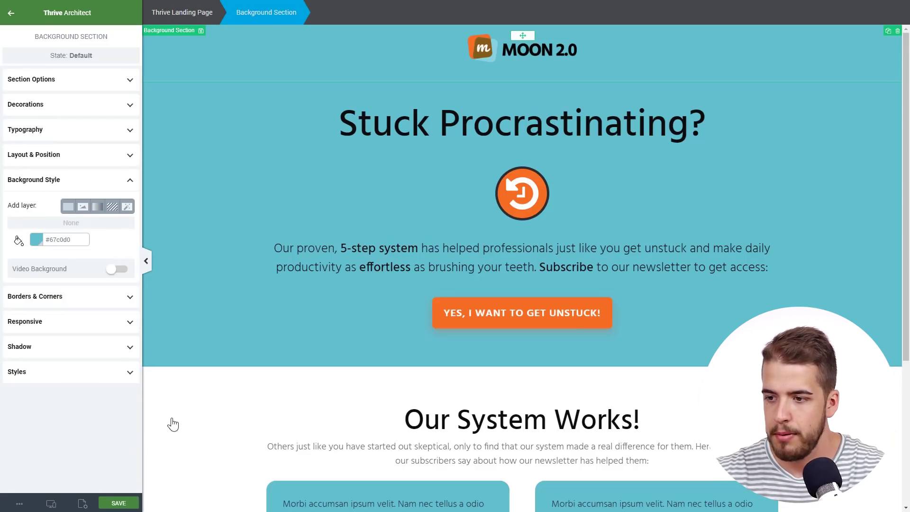
{"action": "key", "text": "Escape"}
- Change the global color Tango from orange to blue through the round icon's background
{"action": "scroll", "coordinate": [218, 193], "scroll_direction": "down", "scroll_amount": 5}
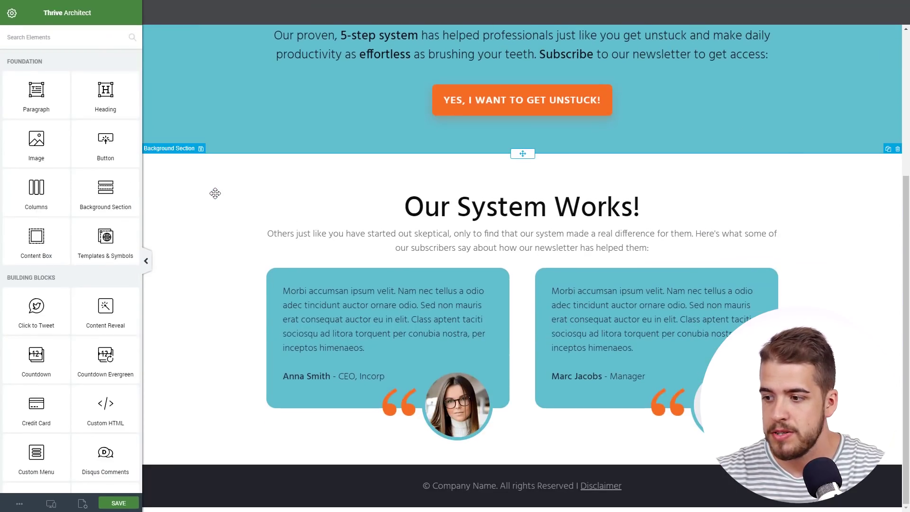
{"action": "scroll", "coordinate": [236, 196], "scroll_direction": "up", "scroll_amount": 5}
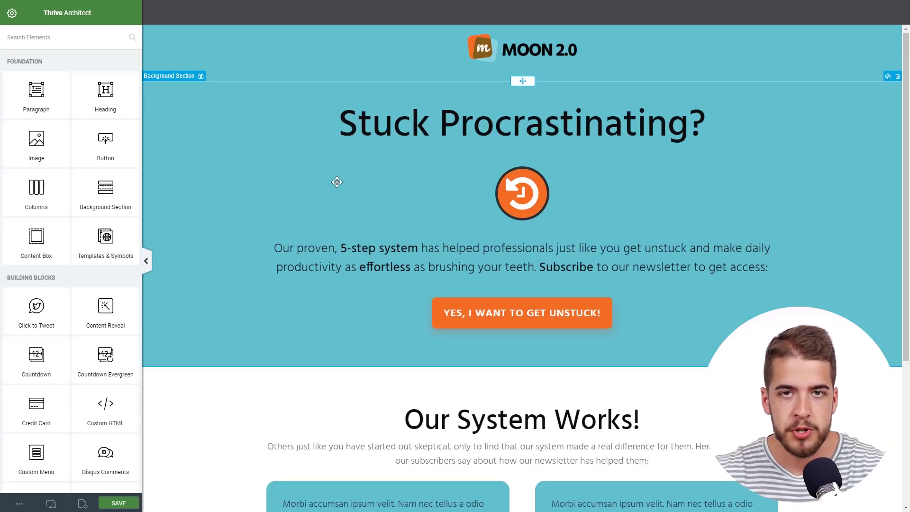
{"action": "left_click", "coordinate": [526, 201]}
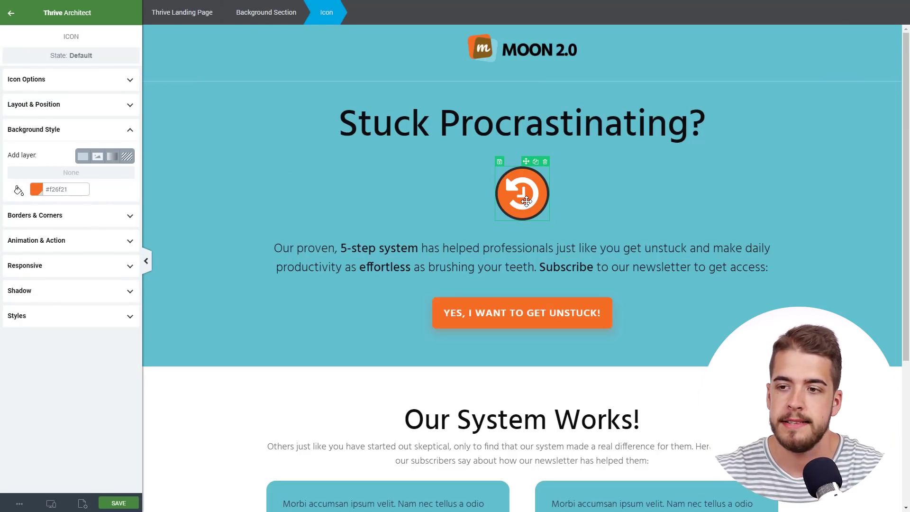
{"action": "left_click", "coordinate": [36, 189]}
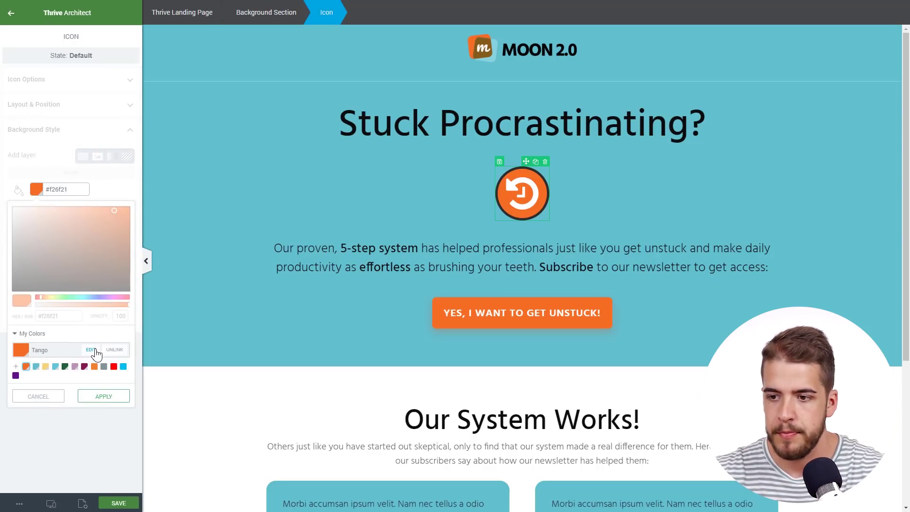
{"action": "left_click", "coordinate": [51, 353]}
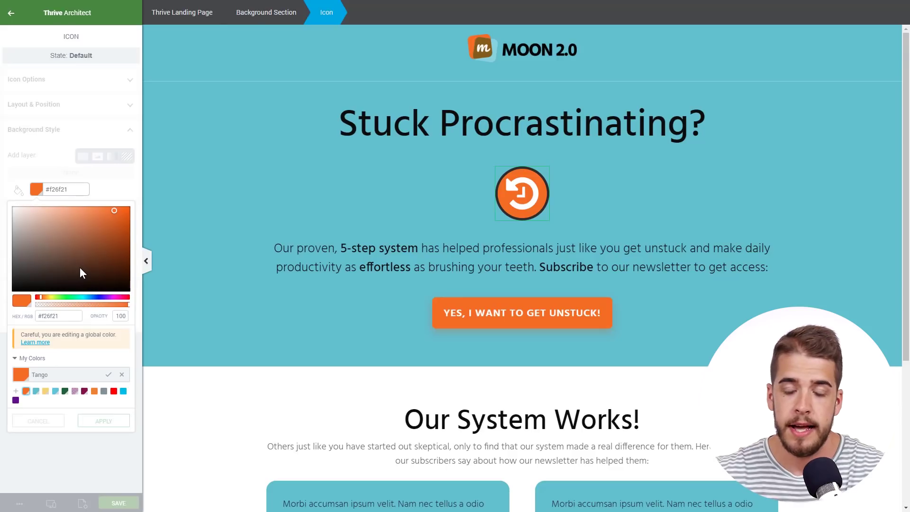
{"action": "left_click_drag", "start_coordinate": [40, 296], "coordinate": [97, 301]}
{"action": "key", "text": "Escape"}
{"action": "scroll", "coordinate": [250, 248], "scroll_direction": "down", "scroll_amount": 4}
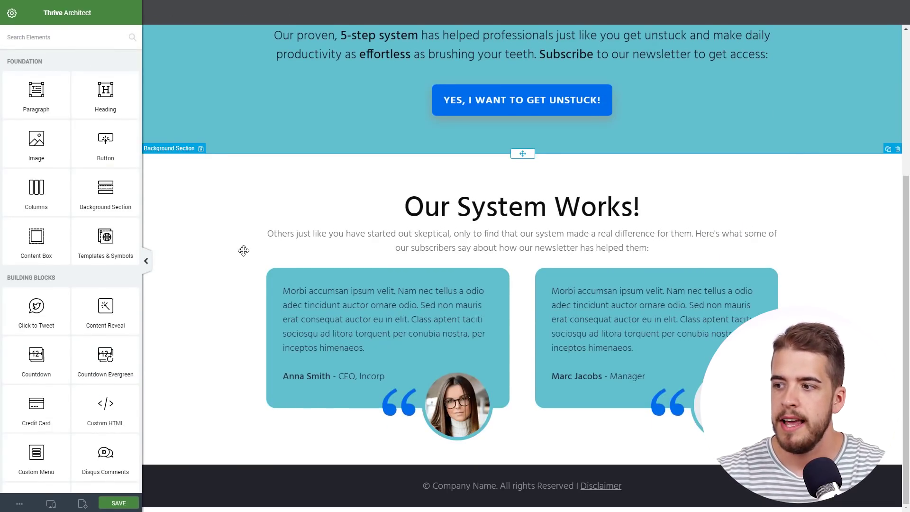
{"action": "scroll", "coordinate": [243, 249], "scroll_direction": "up", "scroll_amount": 4}
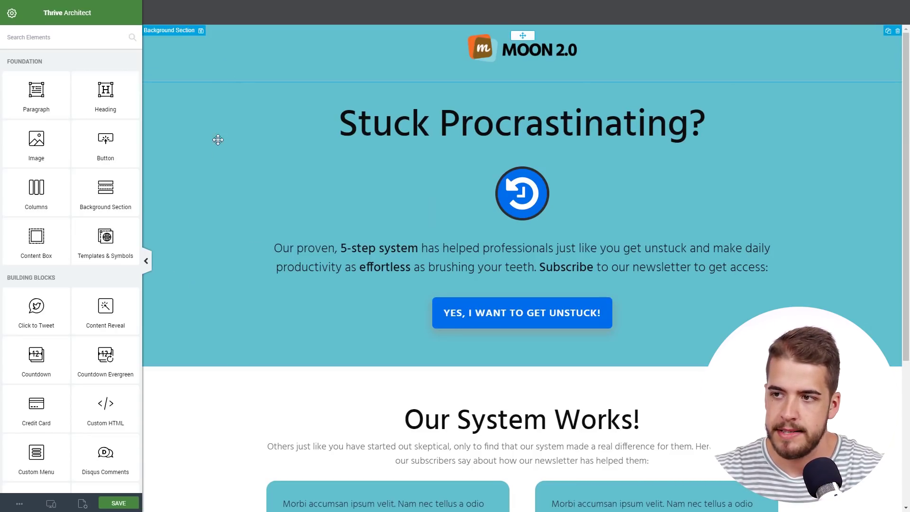
{"action": "scroll", "coordinate": [214, 269], "scroll_direction": "down", "scroll_amount": 4}
{"action": "scroll", "coordinate": [214, 269], "scroll_direction": "up", "scroll_amount": 4}
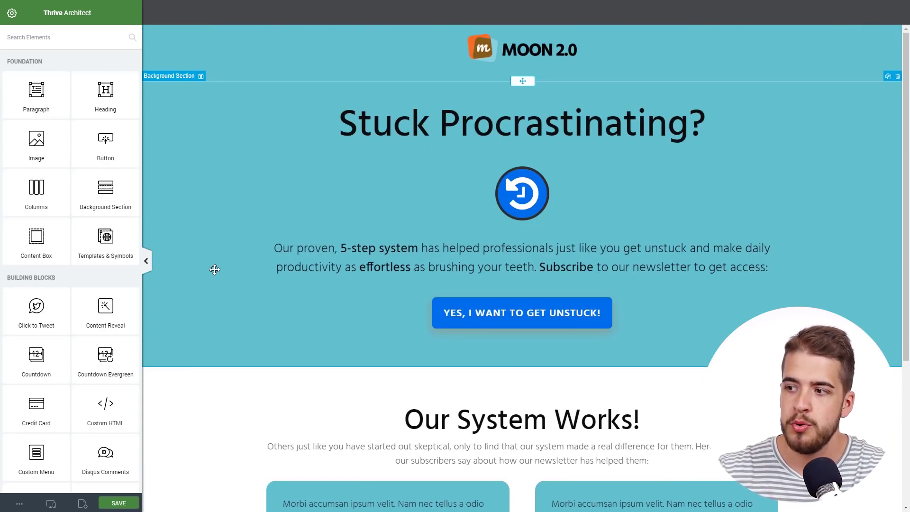